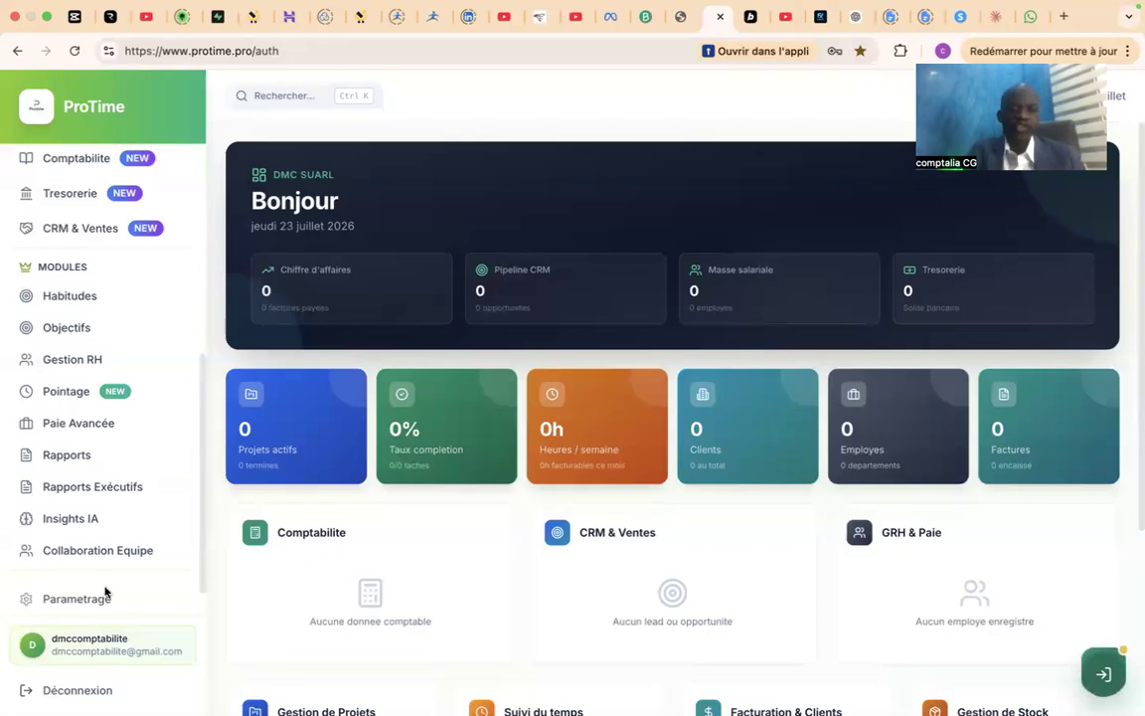
View the Parametrage and Collaboration Equipe pages, and open the CRM & Ventes module.
{"action": "left_click", "coordinate": [107, 600]}
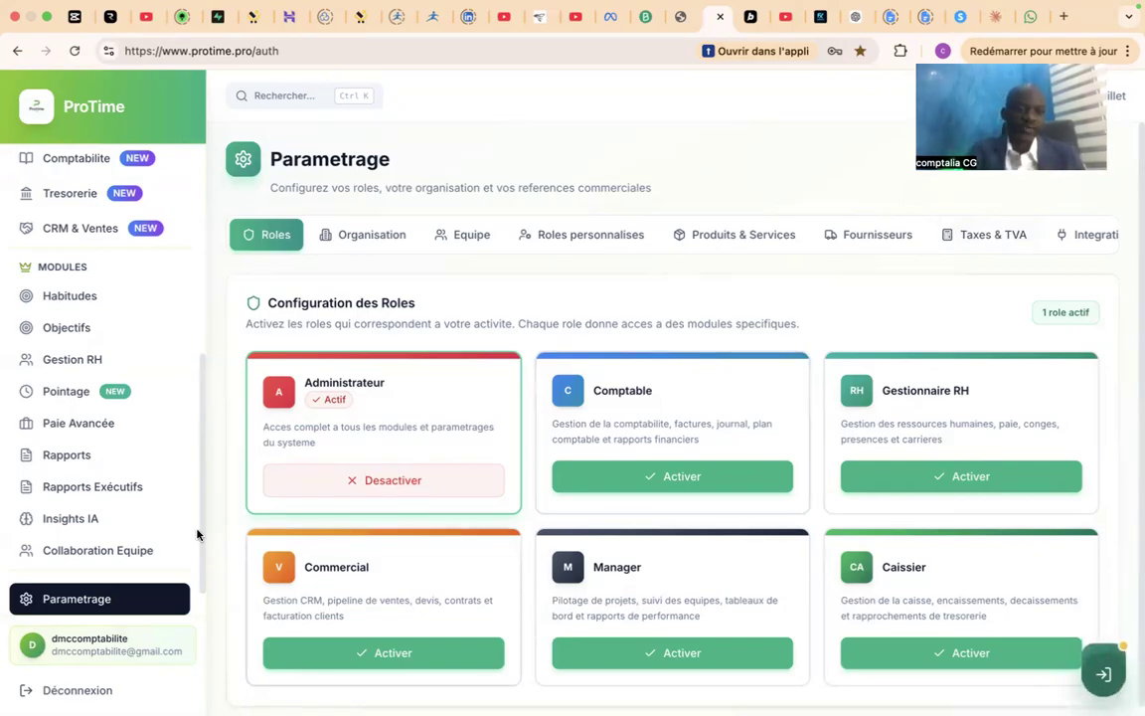
{"action": "left_click", "coordinate": [135, 552]}
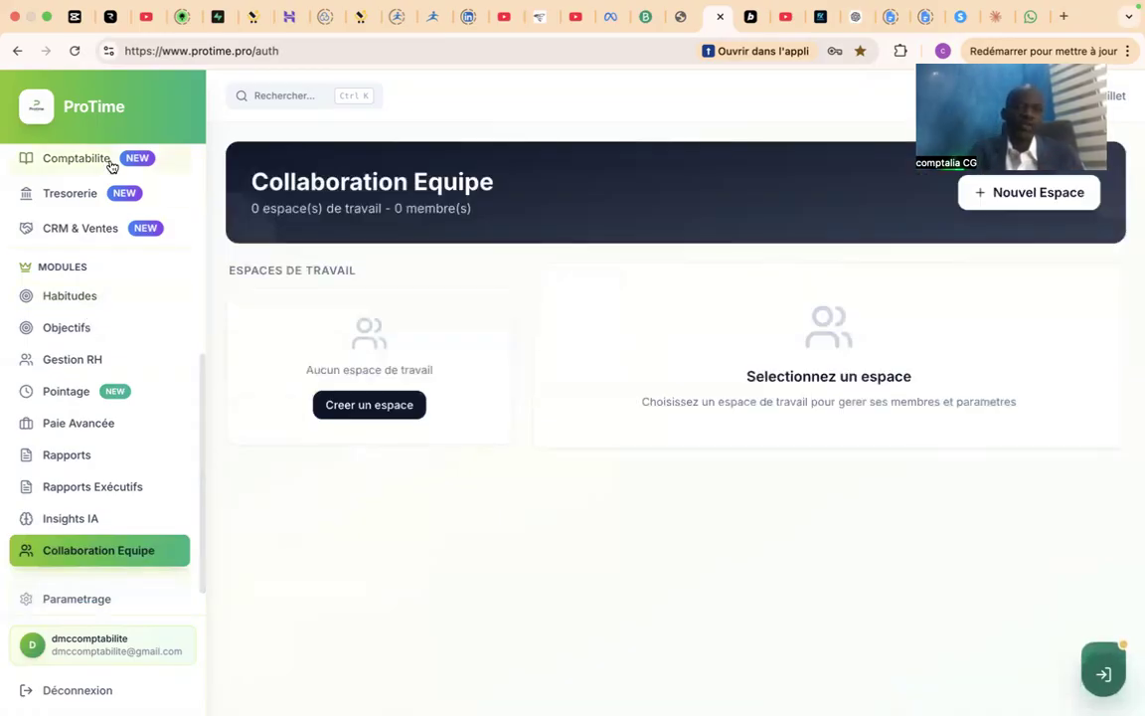
{"action": "left_click", "coordinate": [106, 235]}
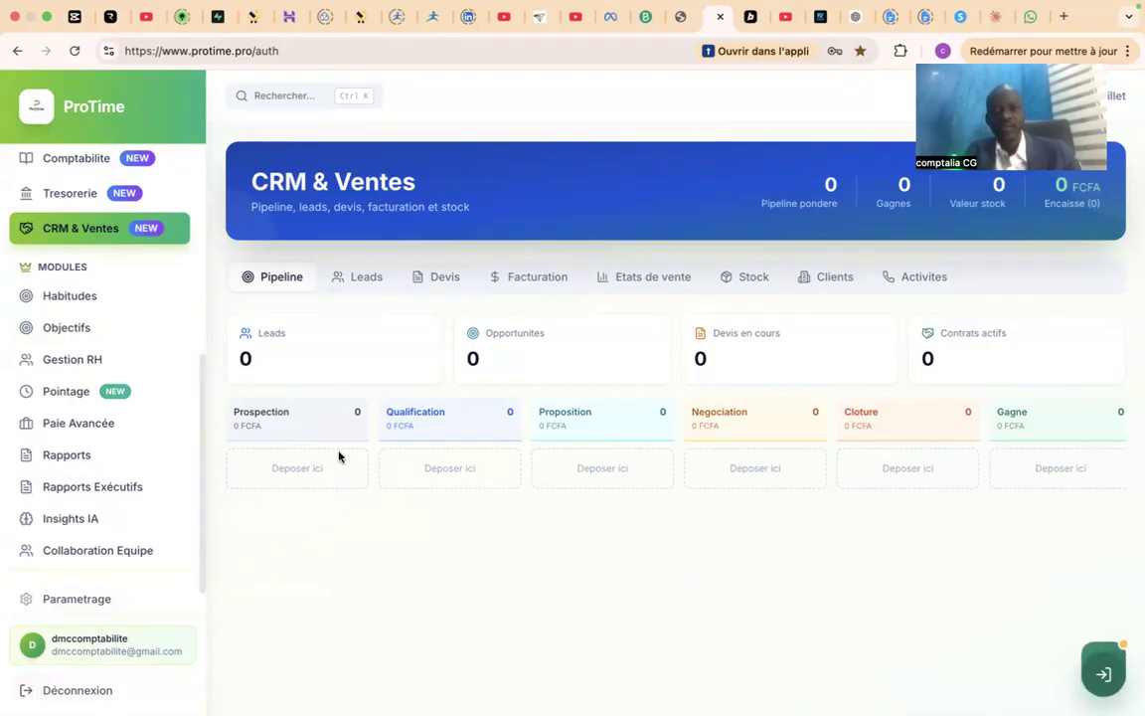
Look over the leads and quotes lists, inspect a blank new quote form, and close it without saving.
{"action": "left_click", "coordinate": [375, 279]}
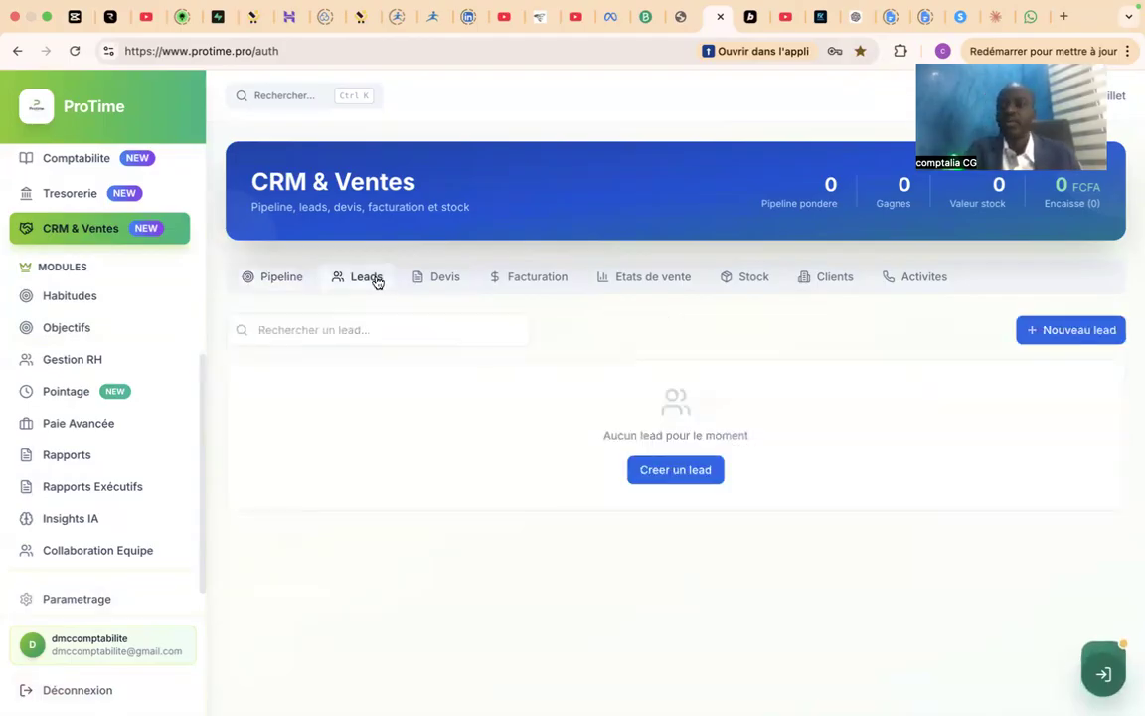
{"action": "left_click", "coordinate": [447, 282]}
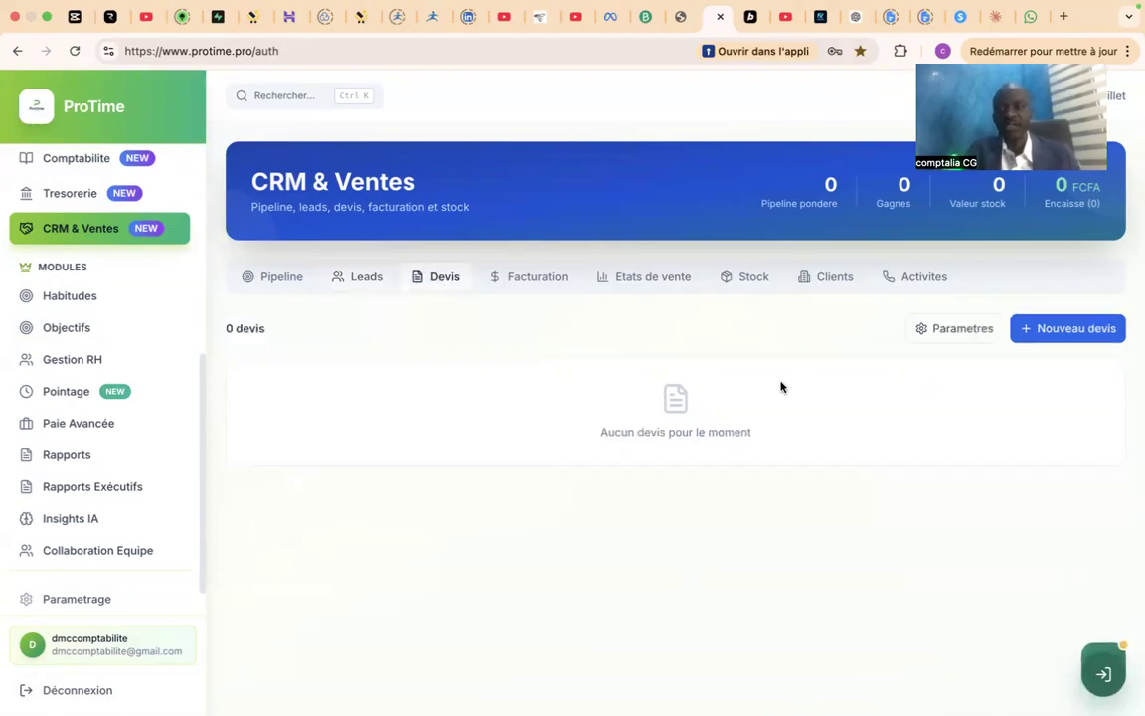
{"action": "left_click", "coordinate": [1057, 329]}
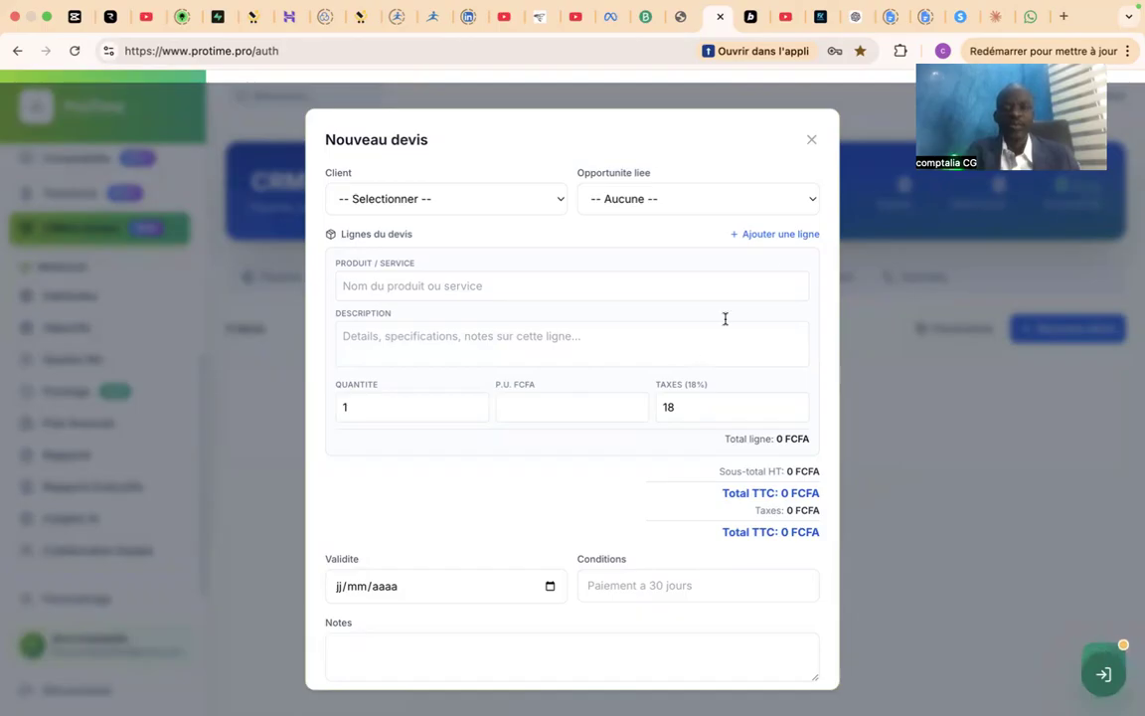
{"action": "left_click", "coordinate": [810, 141]}
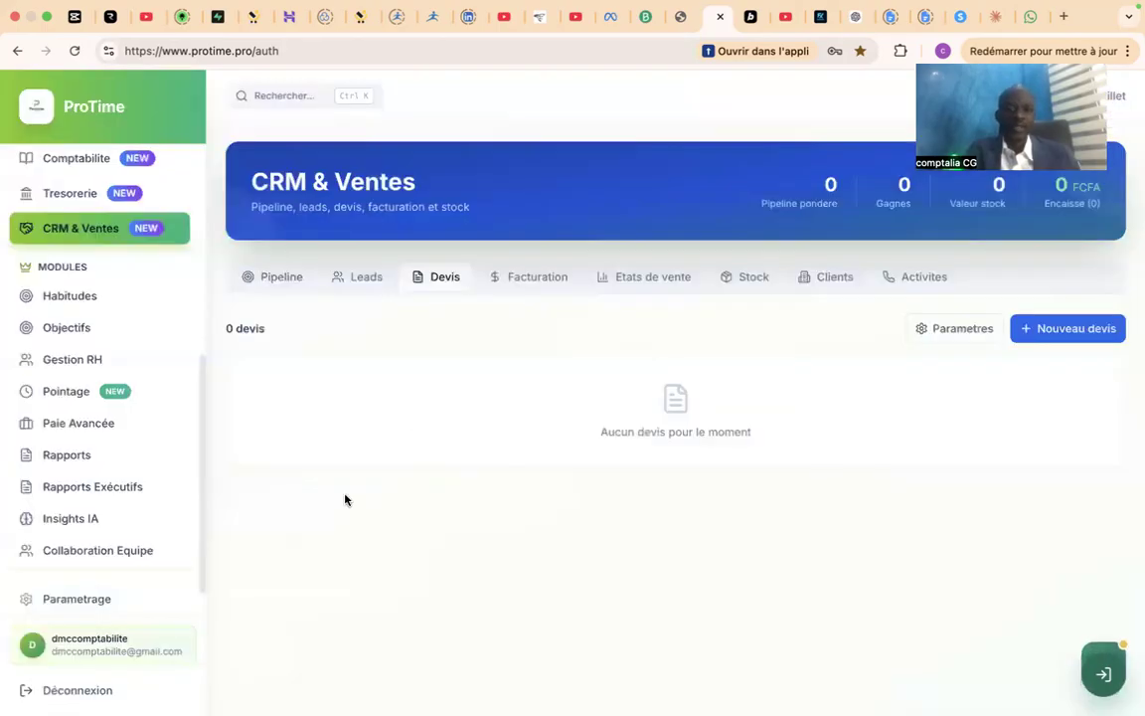
Sign out of the current account and sign in to the other company account with the prefilled credentials.
{"action": "left_click", "coordinate": [76, 690]}
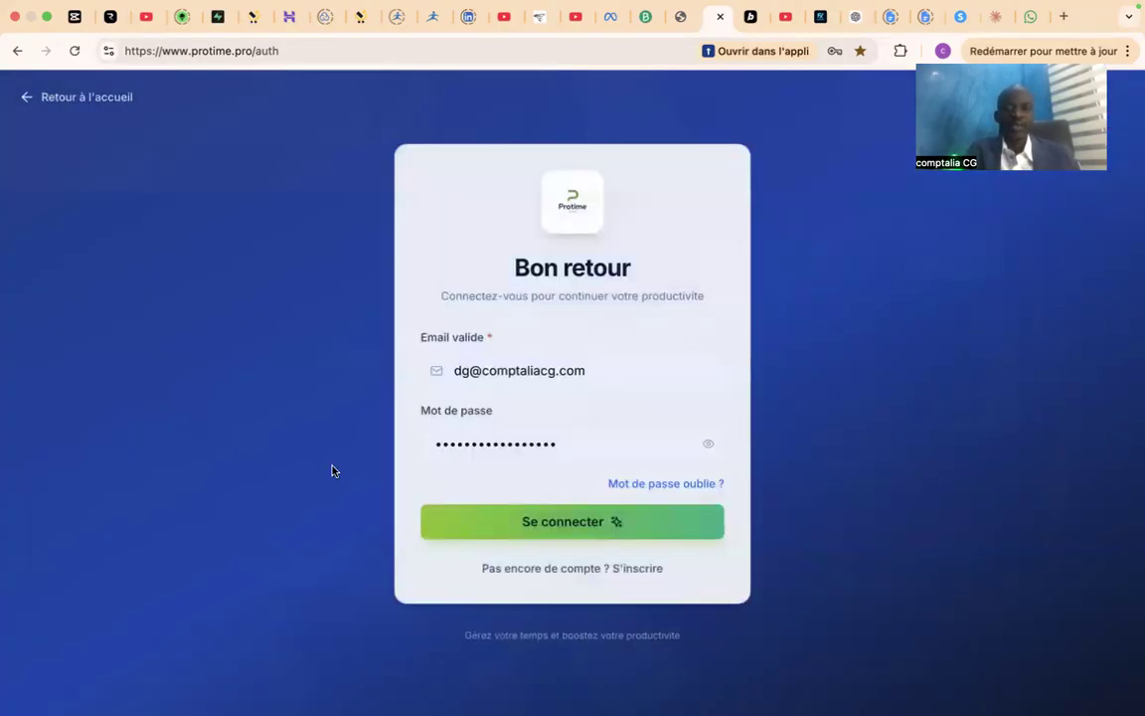
{"action": "left_click", "coordinate": [554, 526]}
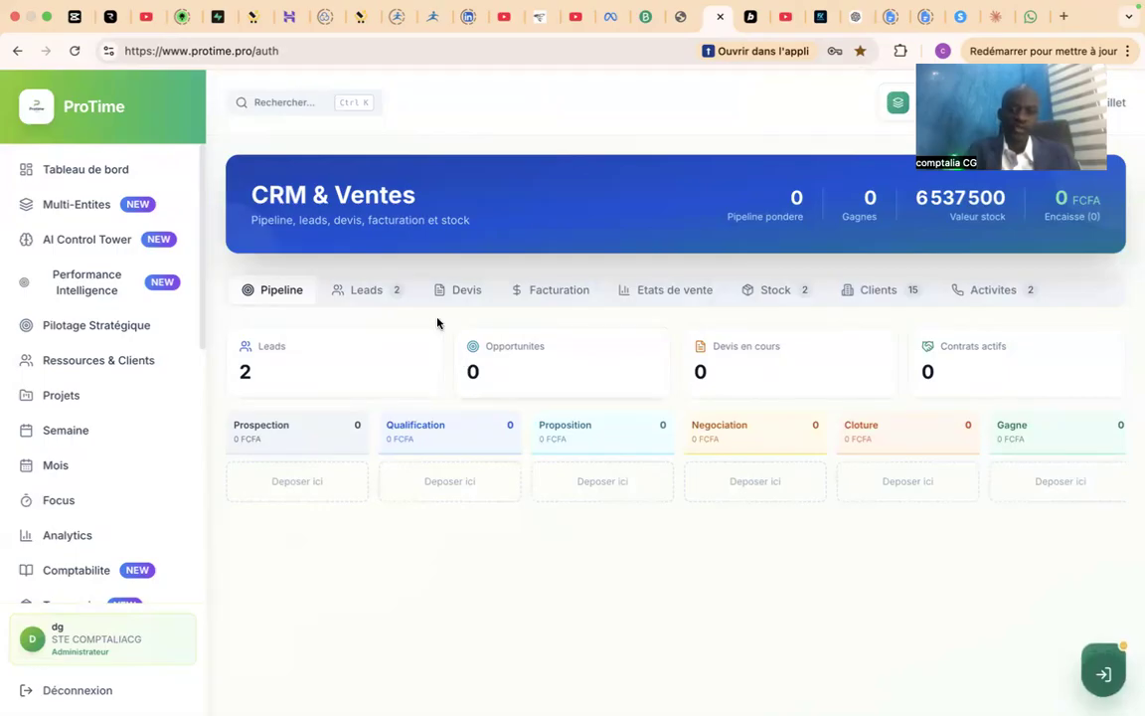
Check the quotes and invoices lists in CRM & Ventes, returning to the quotes.
{"action": "left_click", "coordinate": [461, 289]}
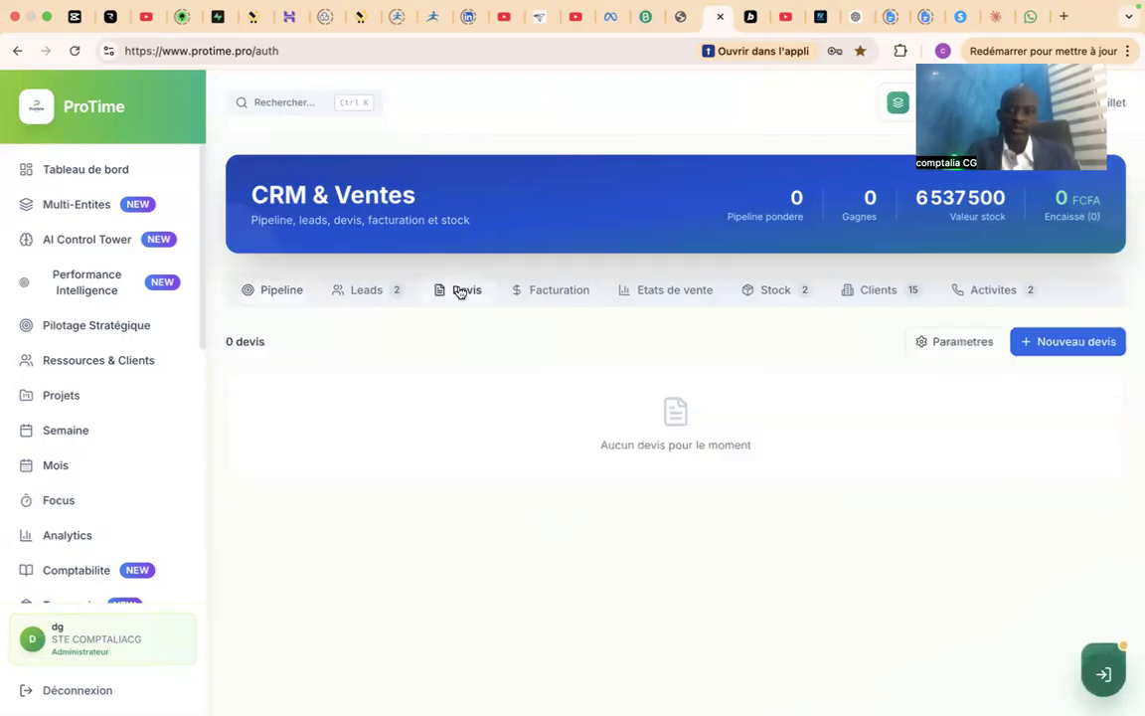
{"action": "left_click", "coordinate": [529, 290]}
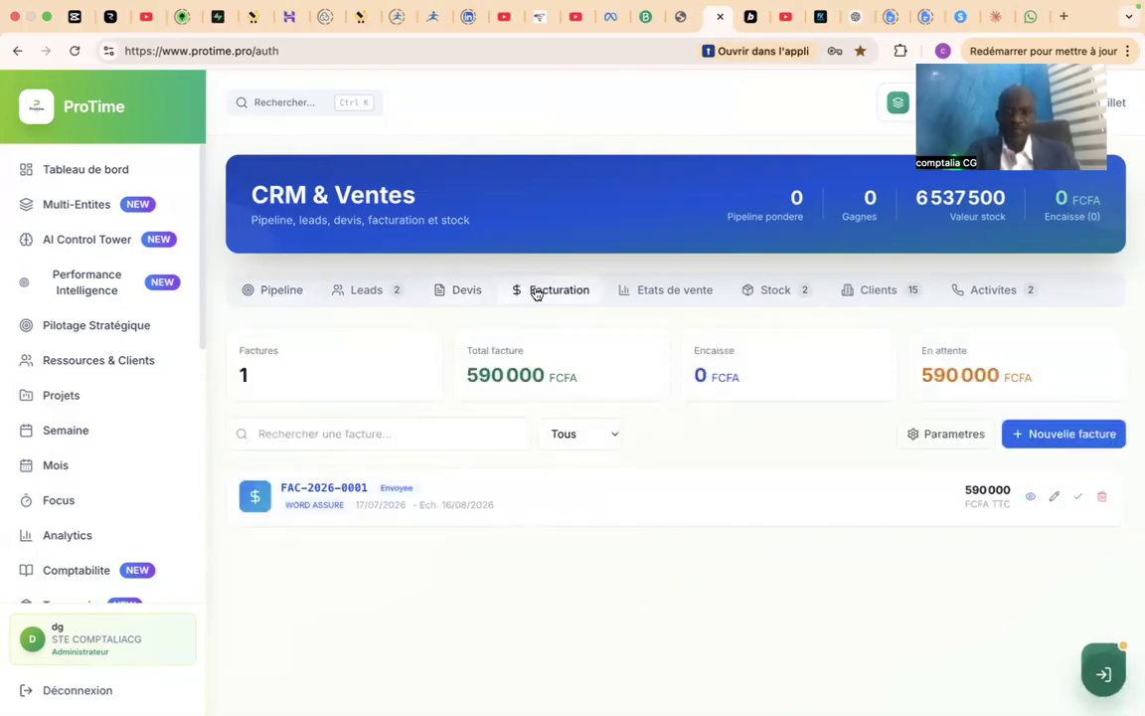
{"action": "left_click", "coordinate": [462, 288]}
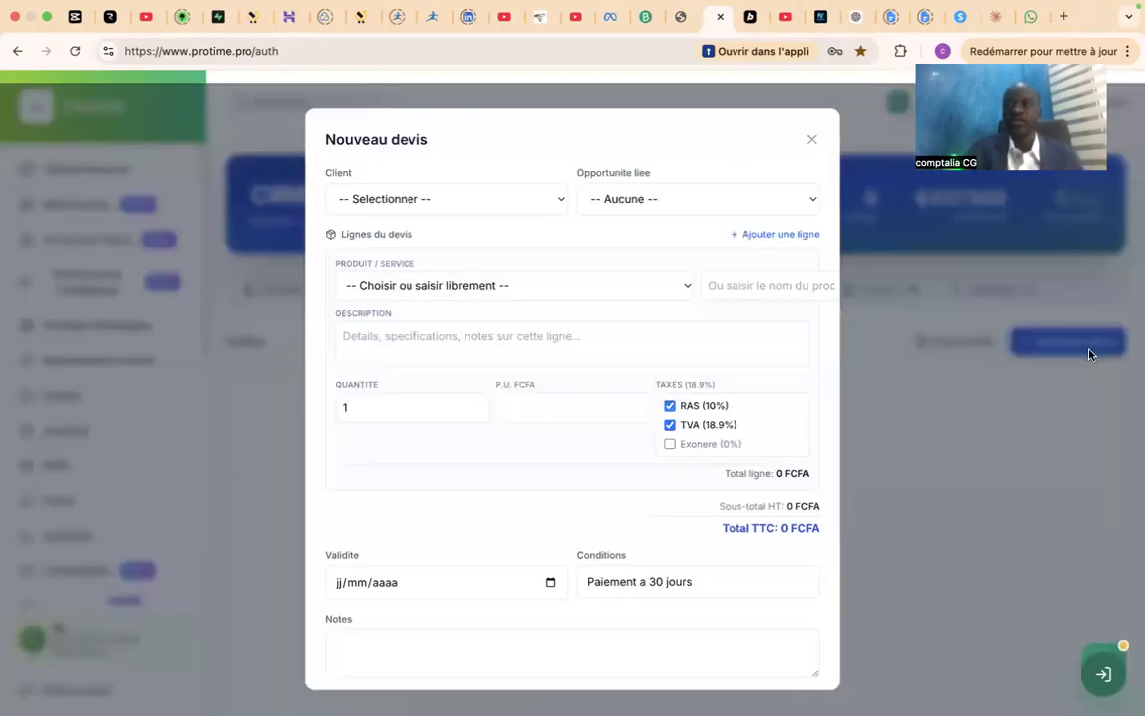
Start a new quote for the ETS client with the product PACK STARTER 1 MOIS - 15 000 FCFA.
{"action": "left_click", "coordinate": [1090, 348]}
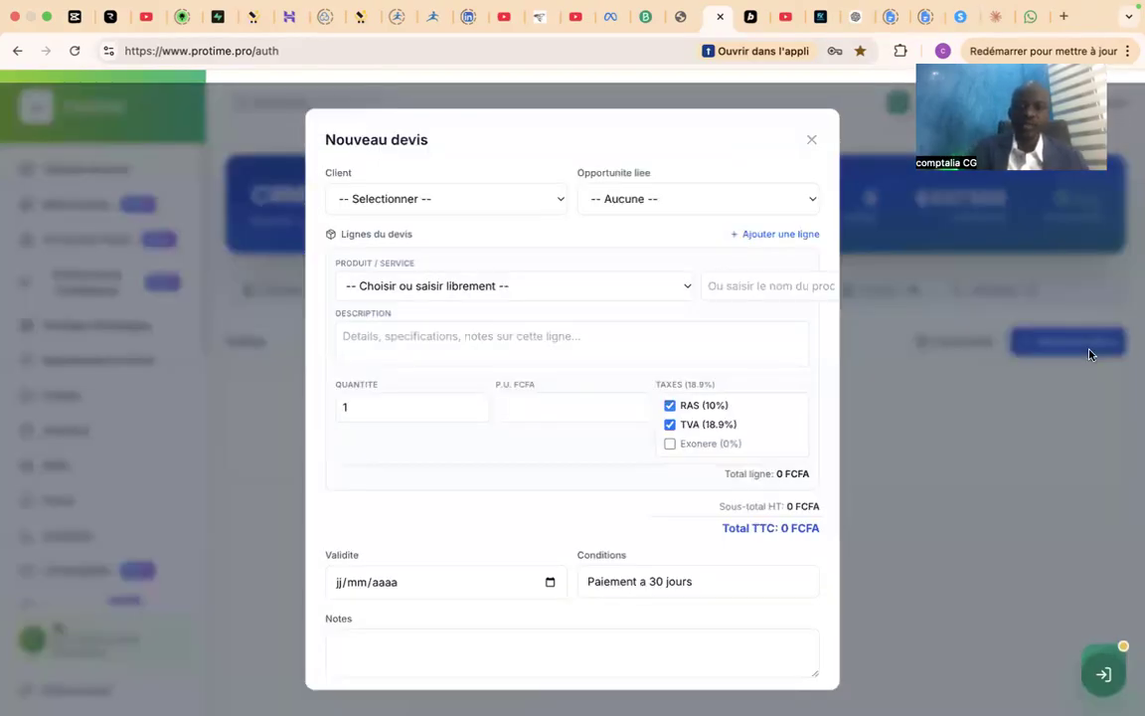
{"action": "left_click", "coordinate": [503, 198]}
{"action": "left_click", "coordinate": [416, 291]}
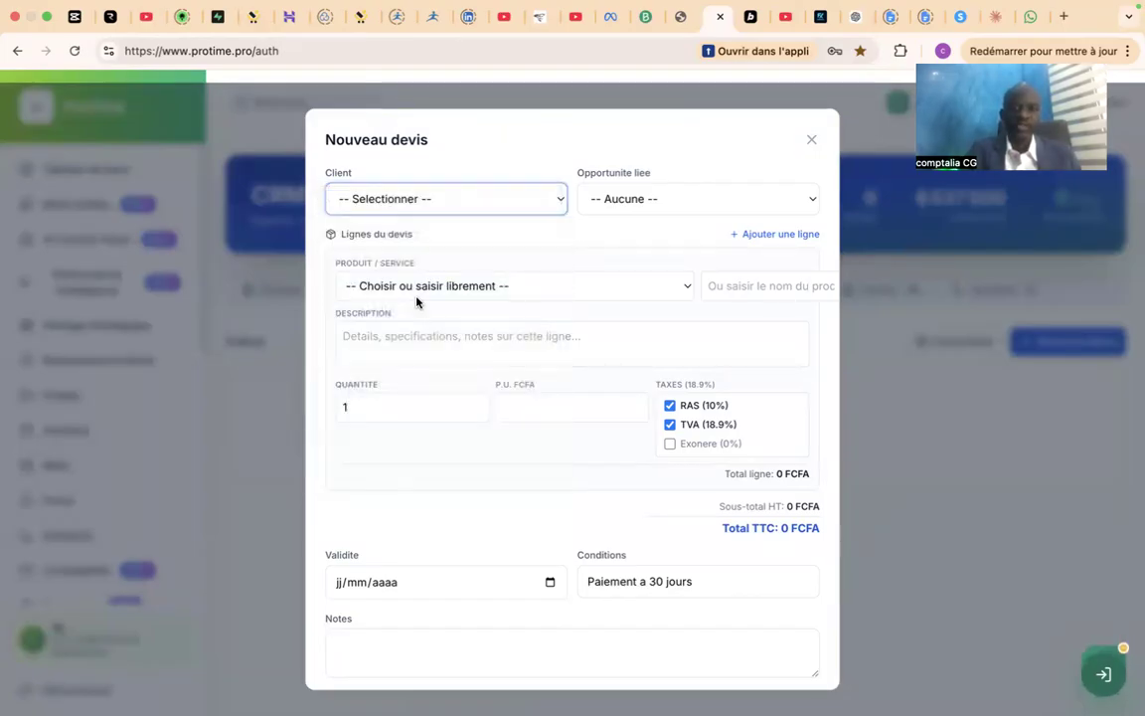
{"action": "left_click", "coordinate": [503, 286]}
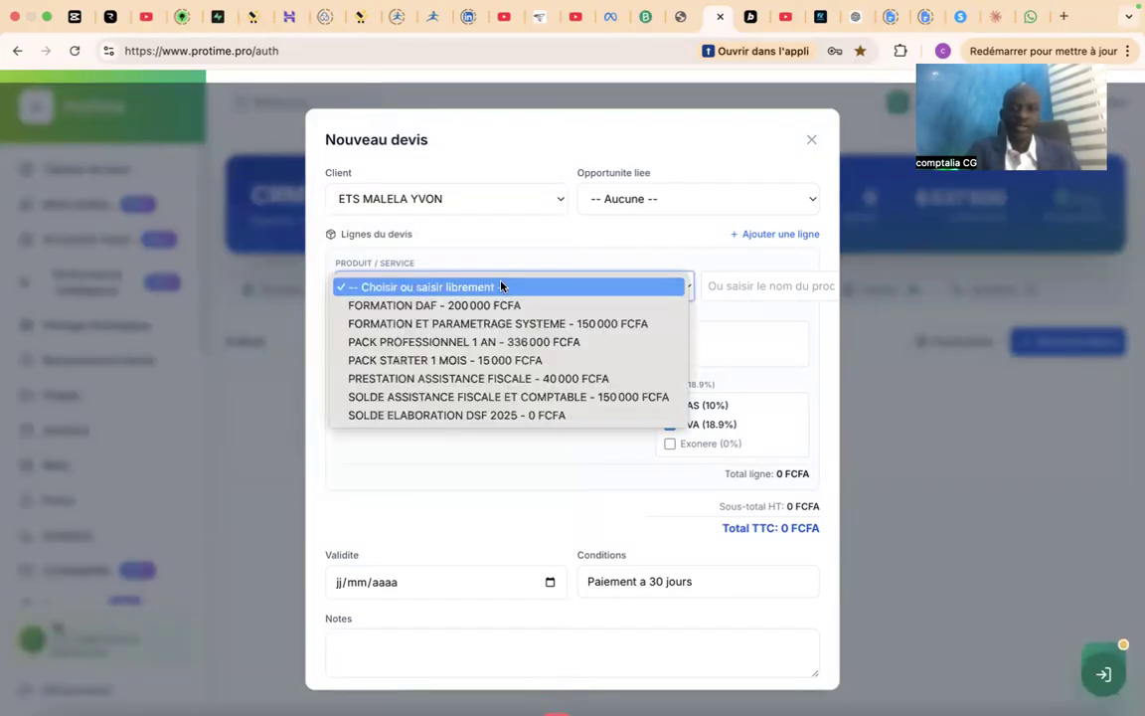
{"action": "left_click", "coordinate": [503, 361]}
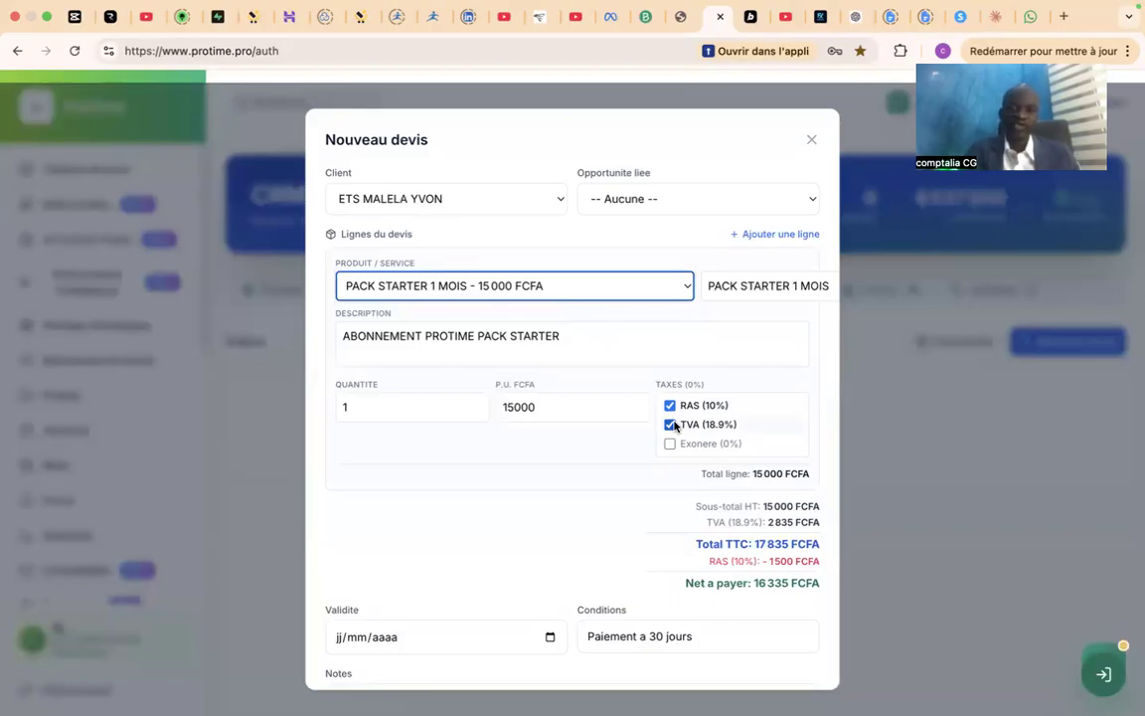
Remove the TVA (18.9%) and RAS (10%) taxes from the quote line and set the validity date to 23/07/2026.
{"action": "left_click", "coordinate": [671, 426]}
{"action": "left_click", "coordinate": [670, 405]}
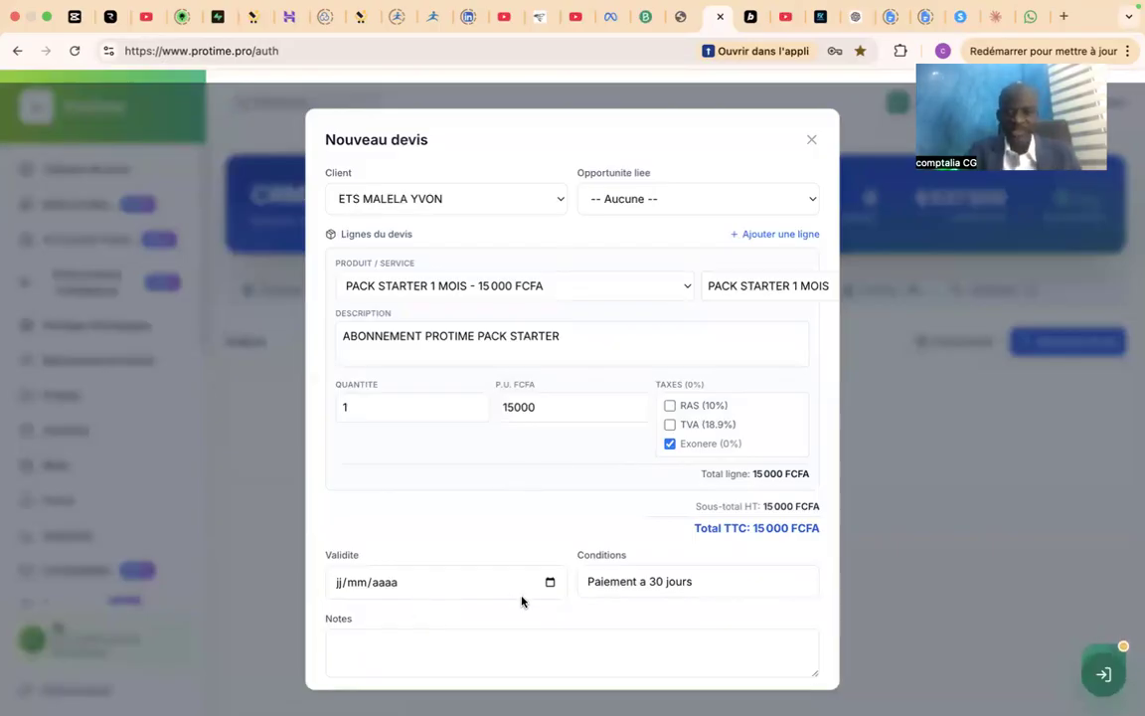
{"action": "left_click", "coordinate": [551, 590]}
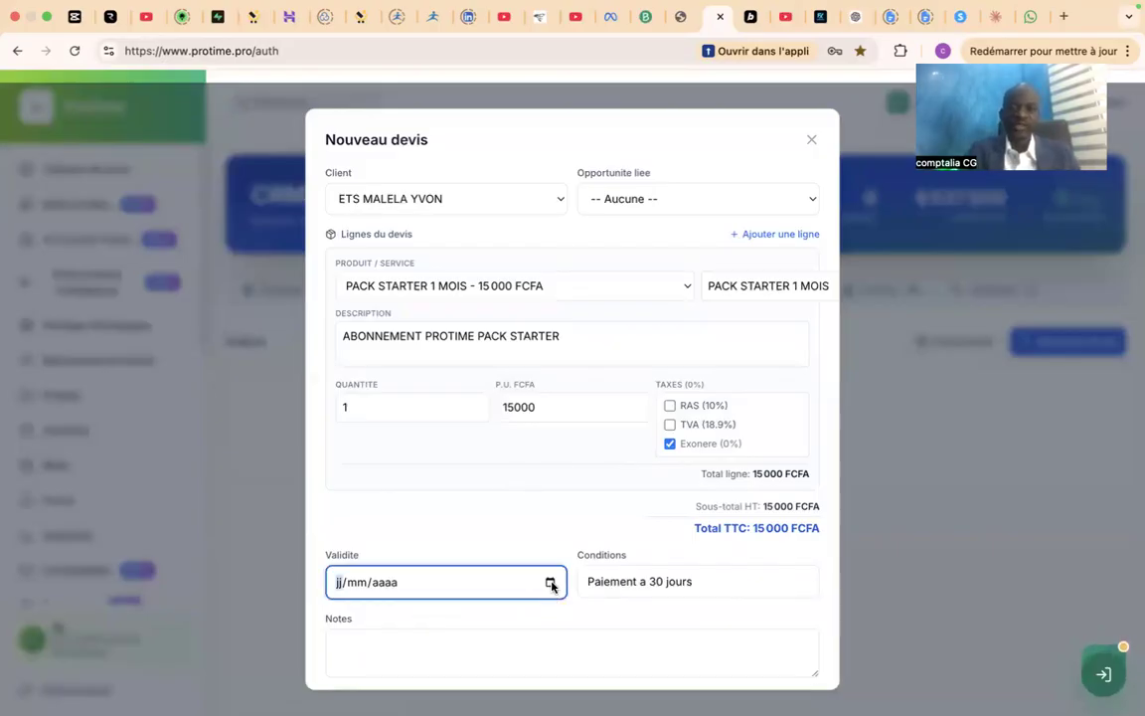
{"action": "left_click", "coordinate": [551, 584]}
{"action": "left_click", "coordinate": [412, 478]}
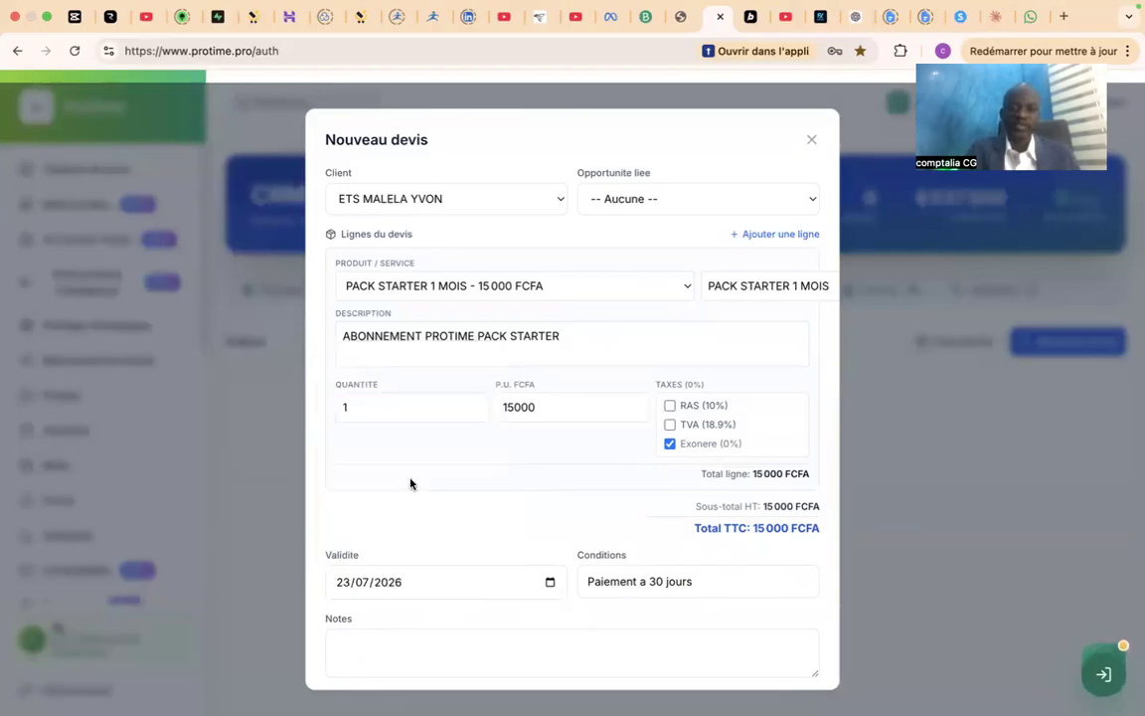
Review the quote's payment conditions, notes and linked opportunity fields, keeping the opportunity at Aucune.
{"action": "left_click", "coordinate": [720, 593]}
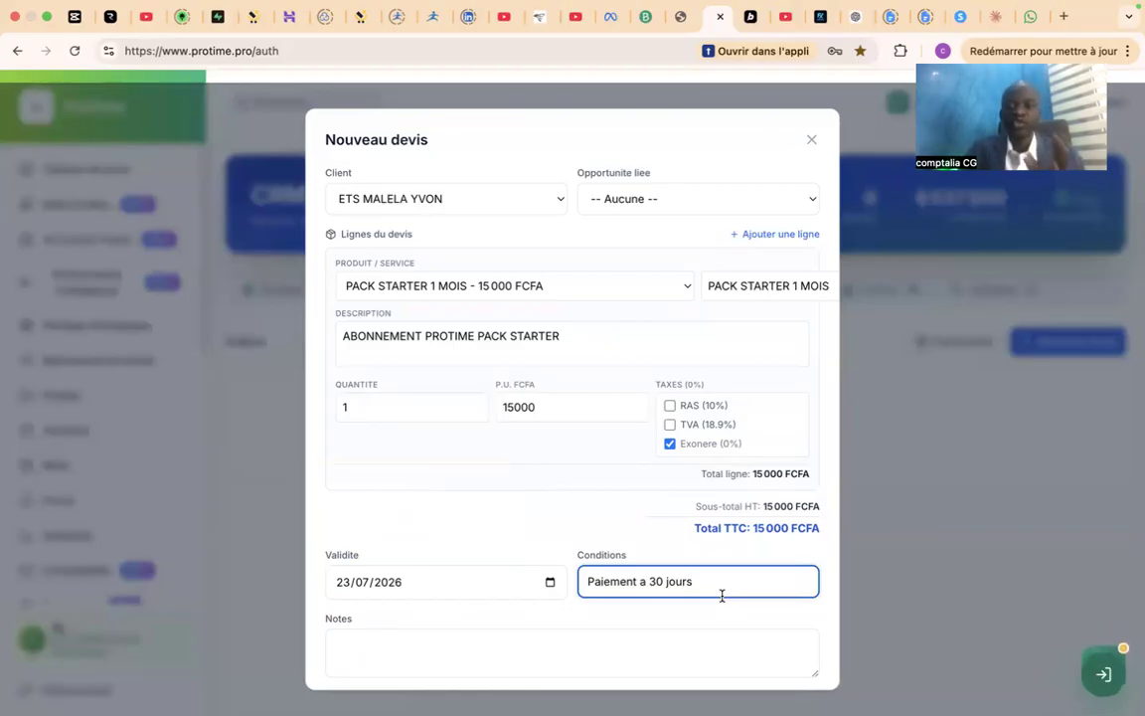
{"action": "left_click", "coordinate": [629, 642]}
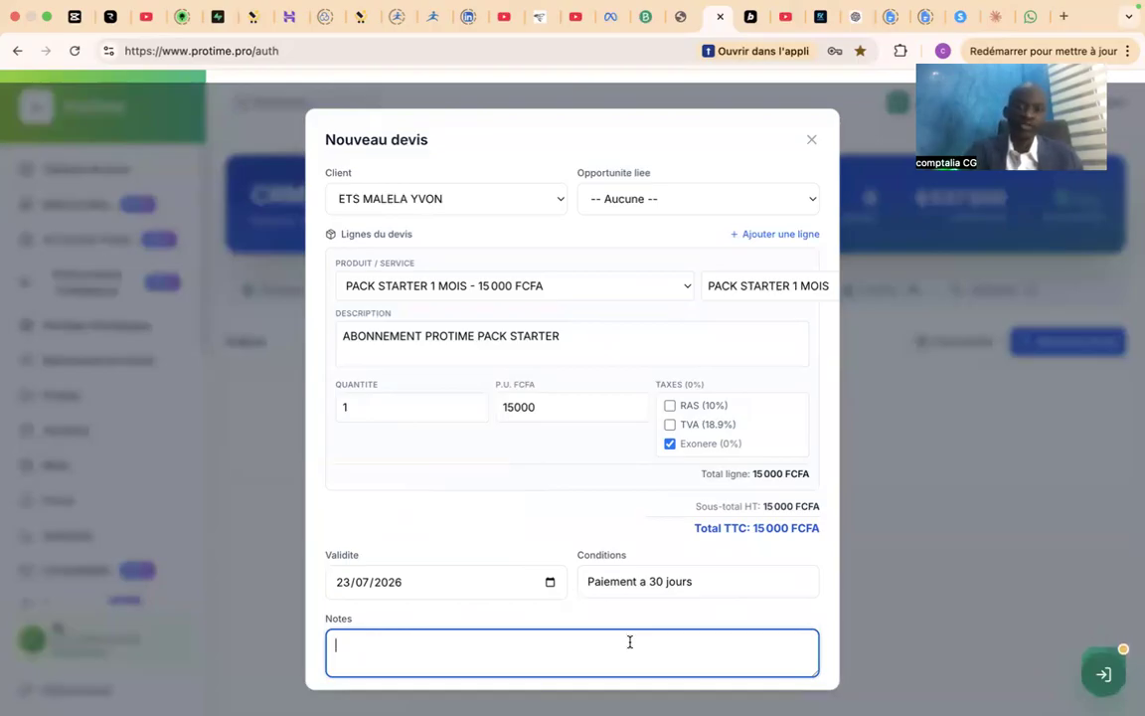
{"action": "left_click", "coordinate": [607, 209]}
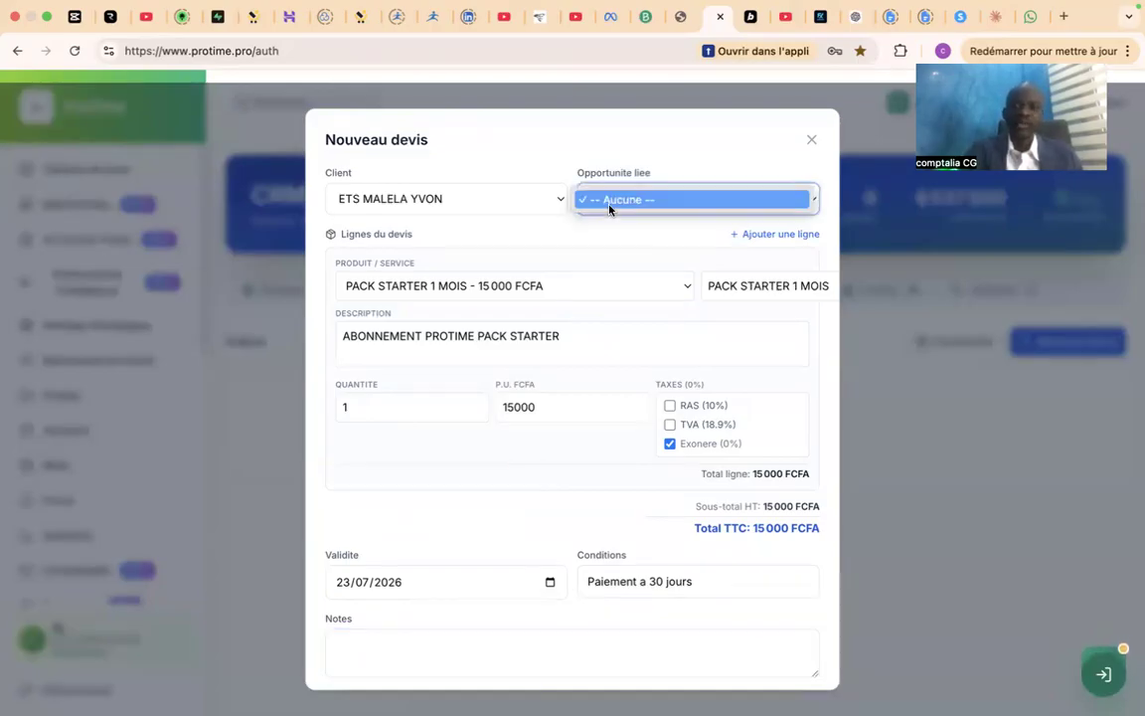
{"action": "left_click", "coordinate": [609, 200]}
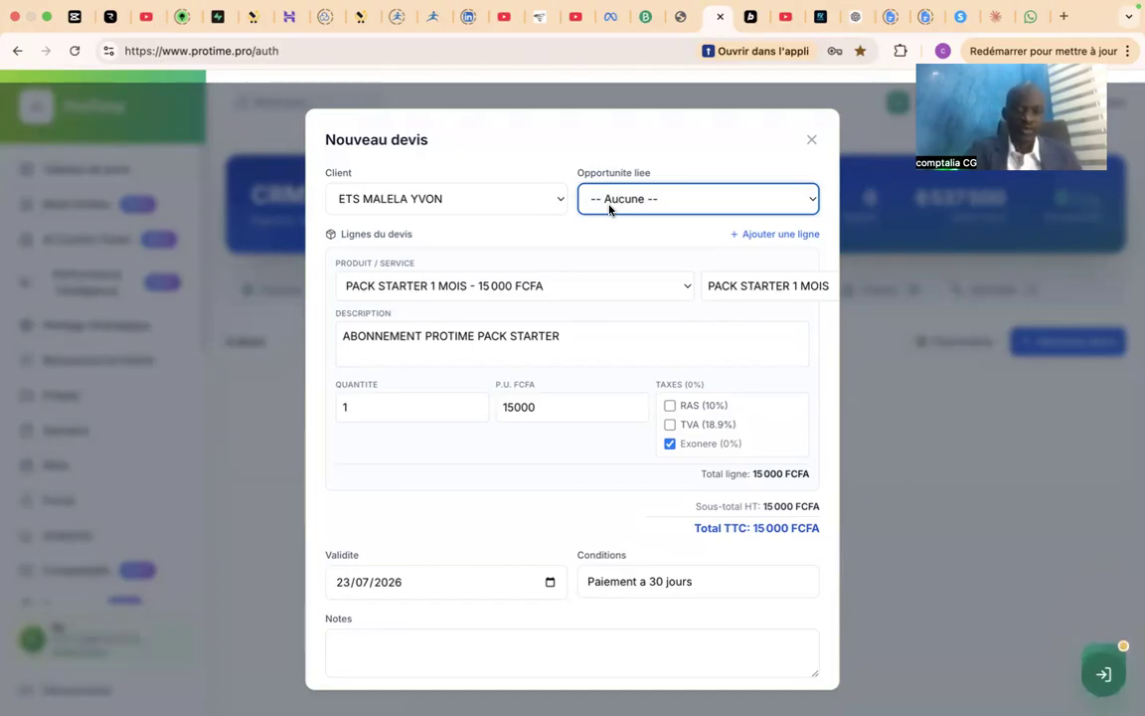
{"action": "left_click", "coordinate": [837, 653]}
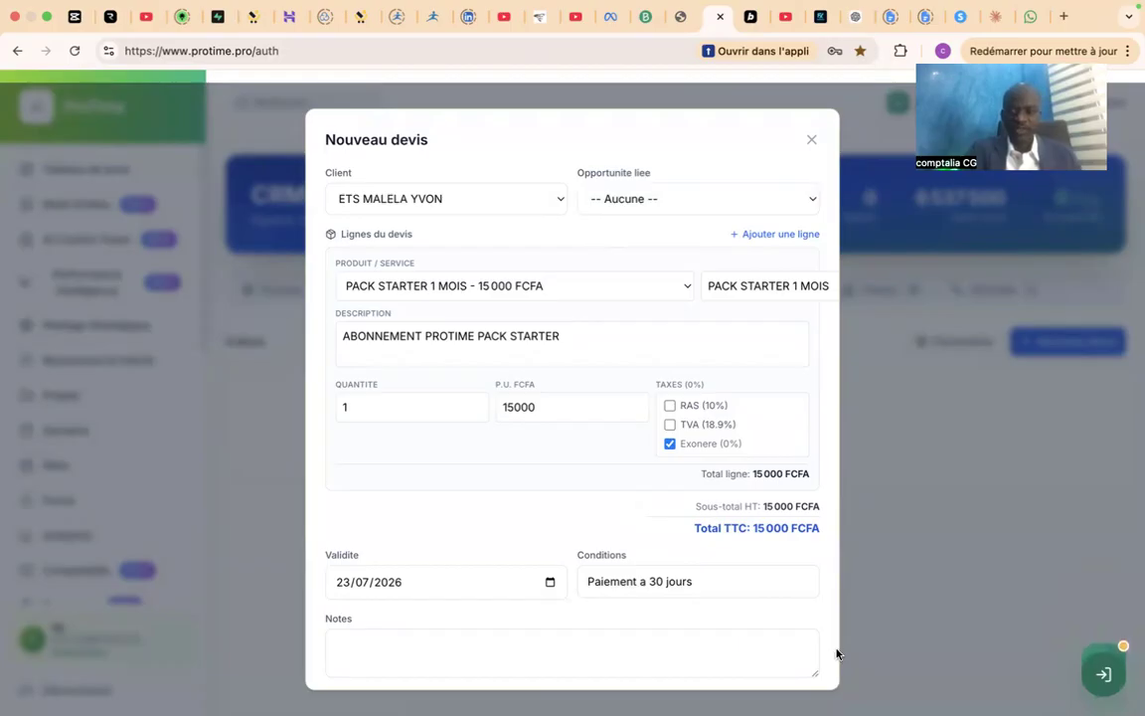
Add a second quote line with the service PRESTATION ASSISTANCE FISCALE - 40 000 FCFA.
{"action": "scroll", "coordinate": [837, 653], "scroll_direction": "down", "scroll_amount": 2}
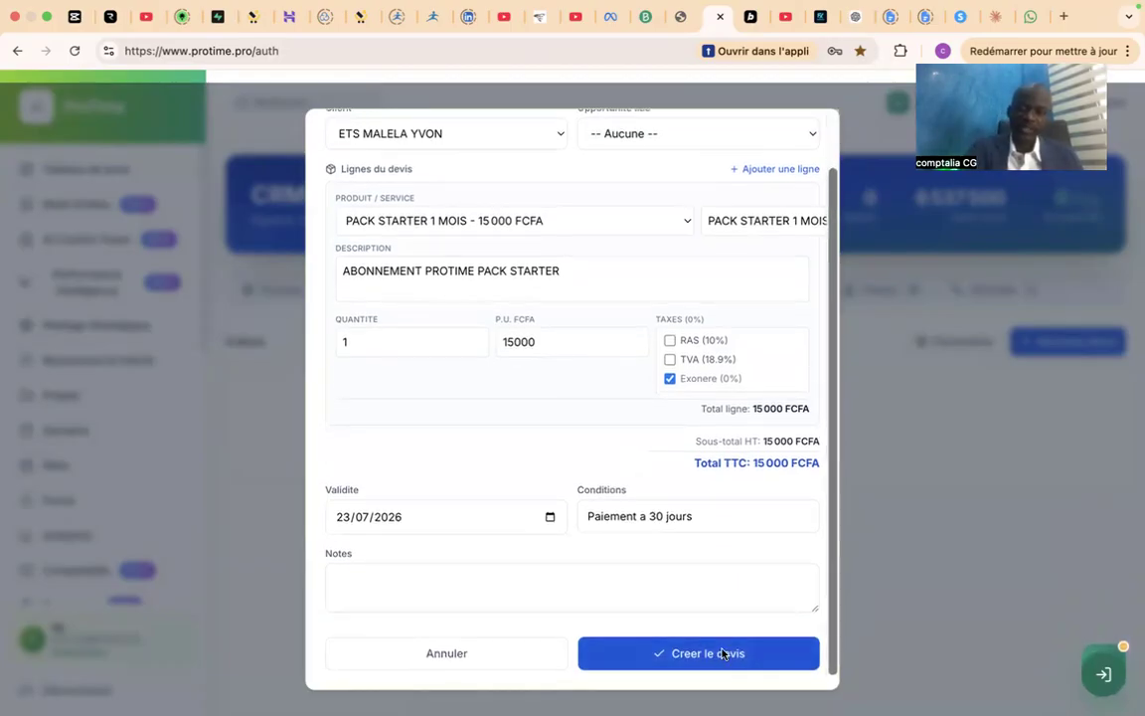
{"action": "left_click", "coordinate": [766, 171]}
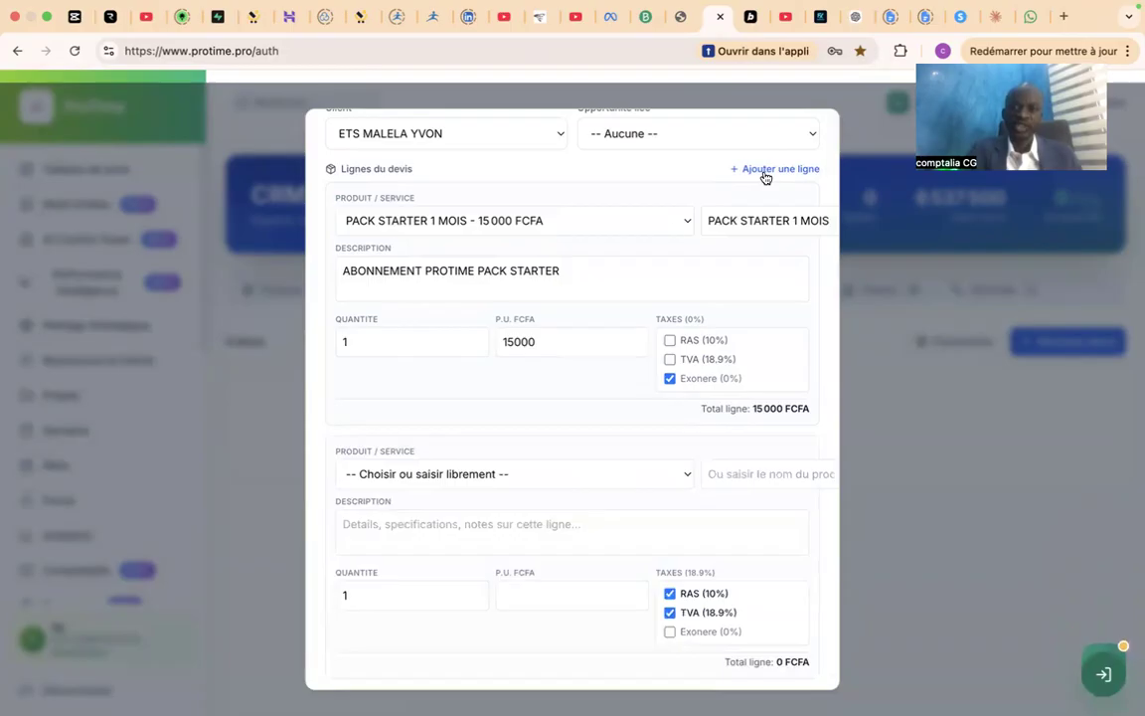
{"action": "left_click", "coordinate": [461, 474]}
{"action": "left_click", "coordinate": [449, 548]}
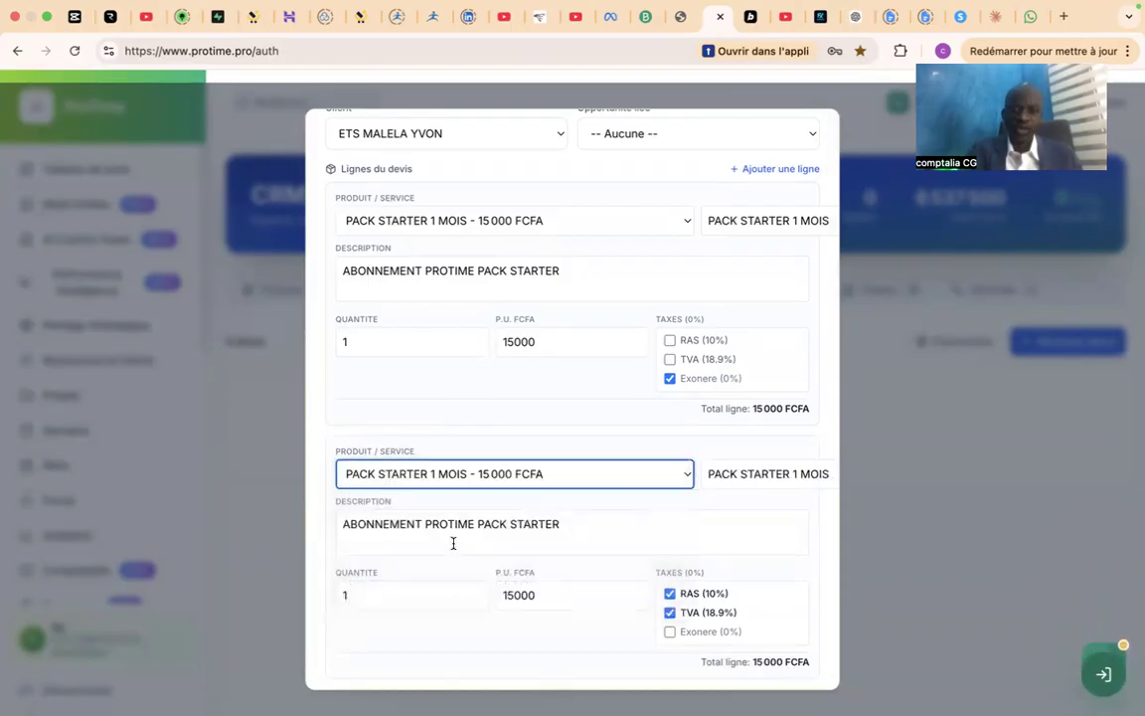
{"action": "left_click", "coordinate": [504, 473]}
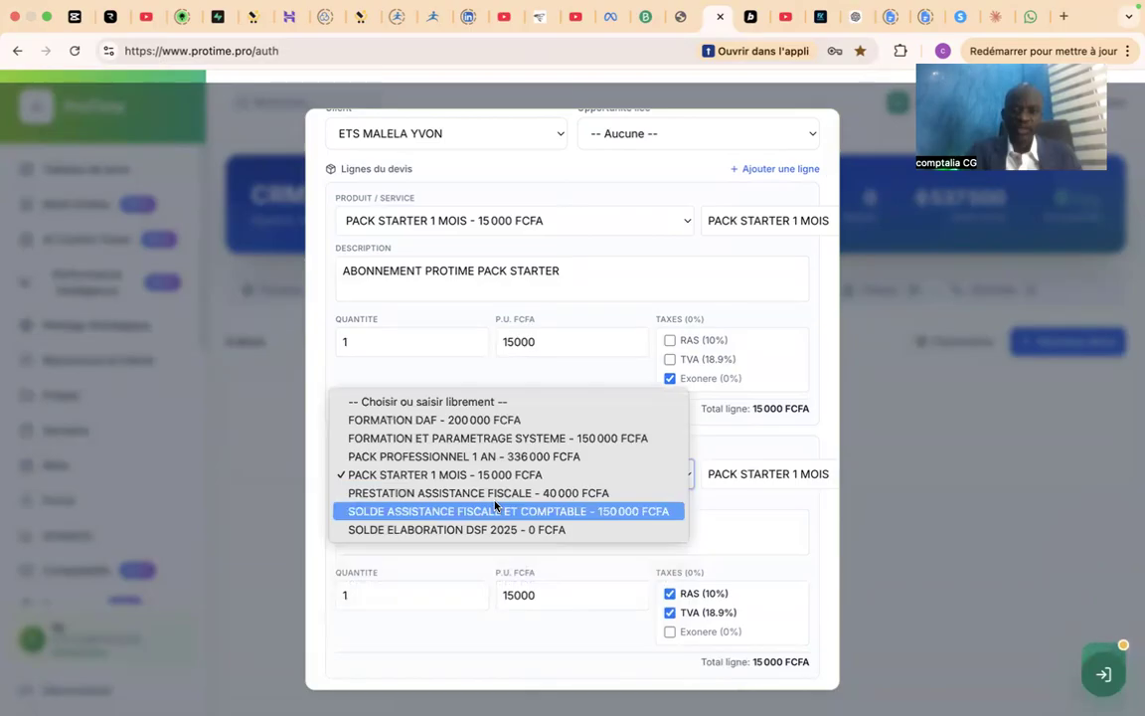
{"action": "left_click", "coordinate": [491, 492]}
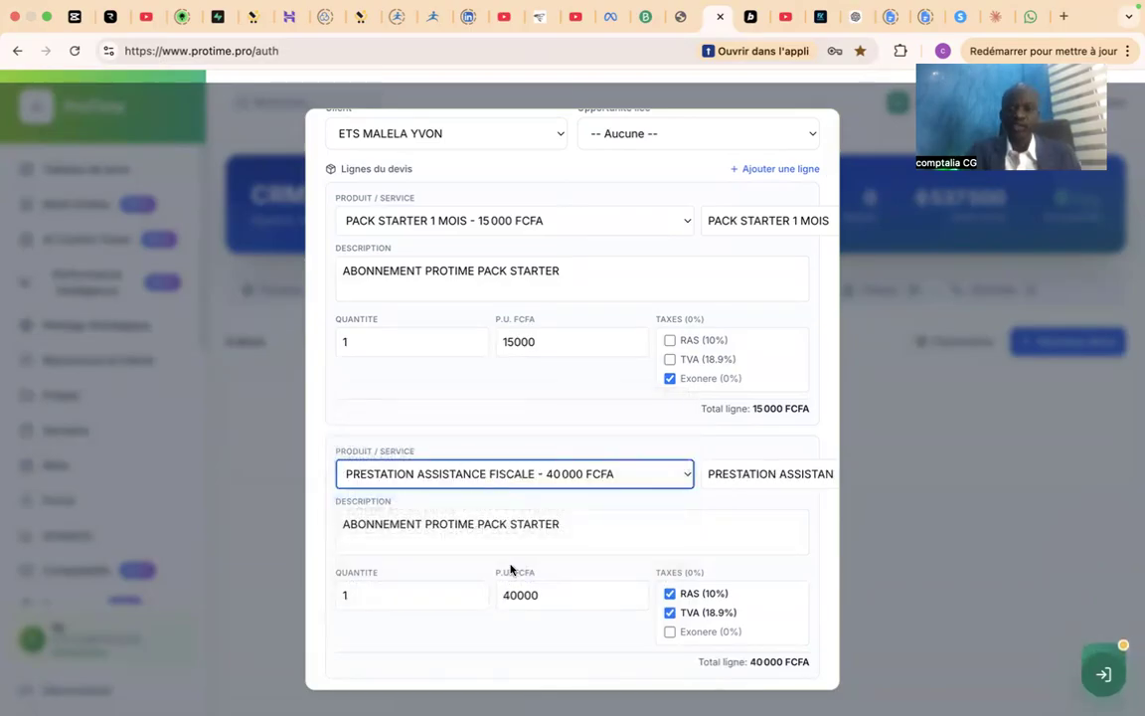
Check the second line's description and product name fields.
{"action": "left_click", "coordinate": [618, 524]}
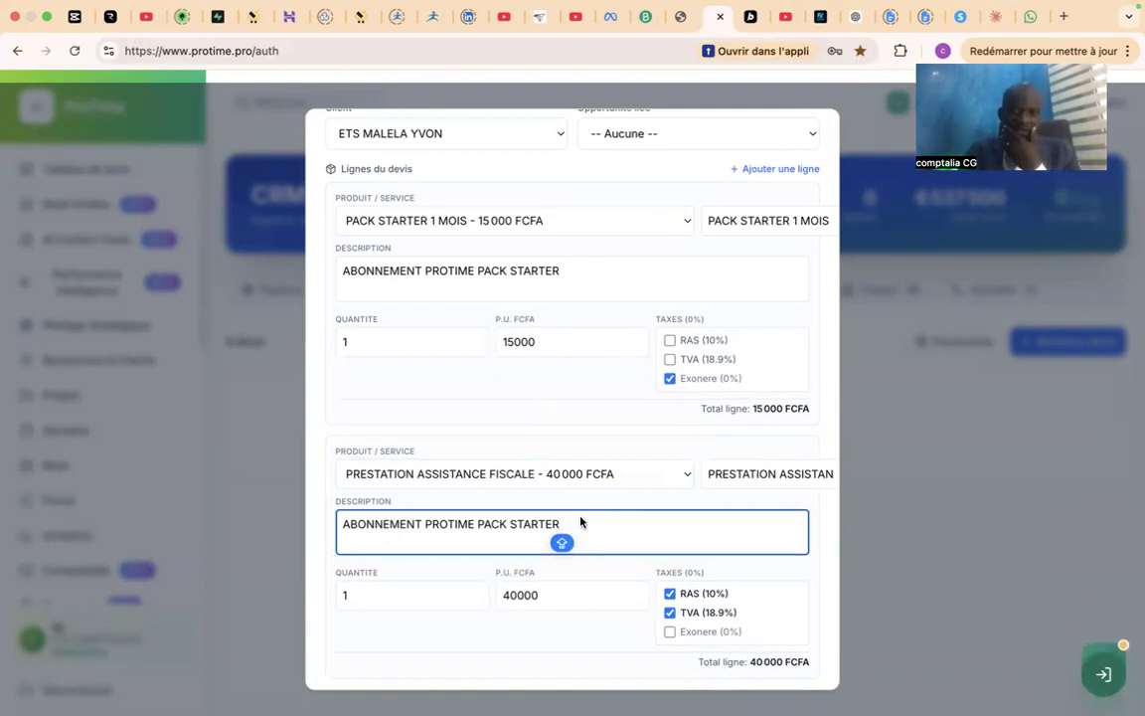
{"action": "left_click", "coordinate": [748, 473]}
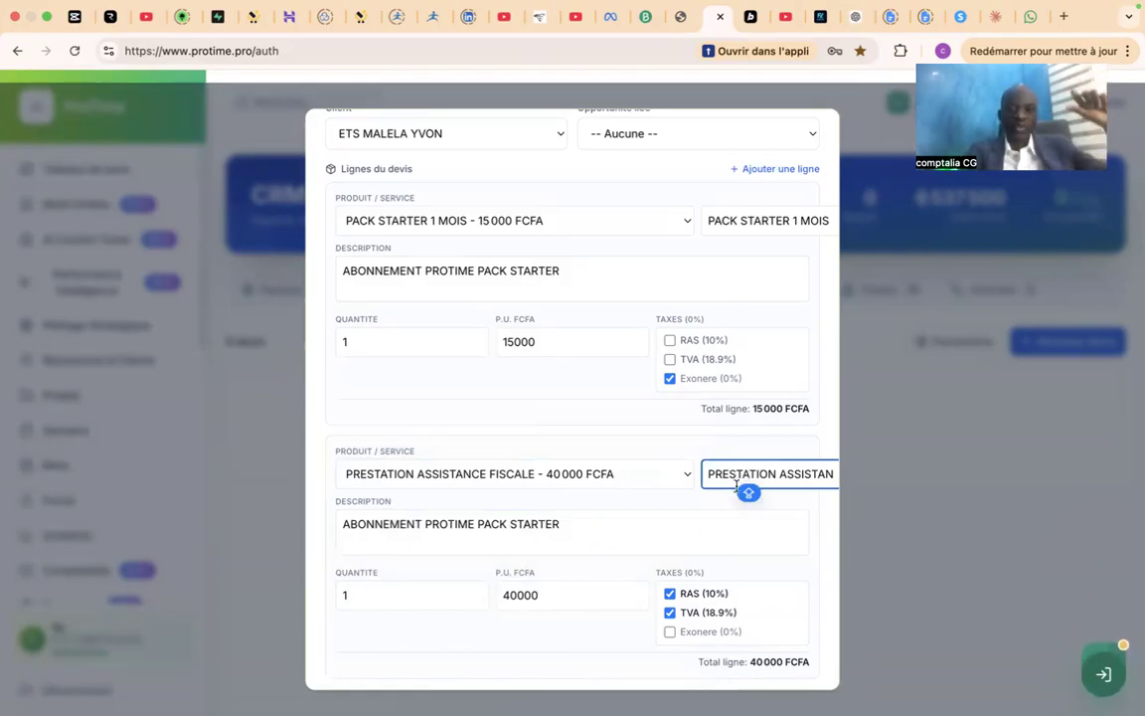
{"action": "left_click", "coordinate": [652, 522]}
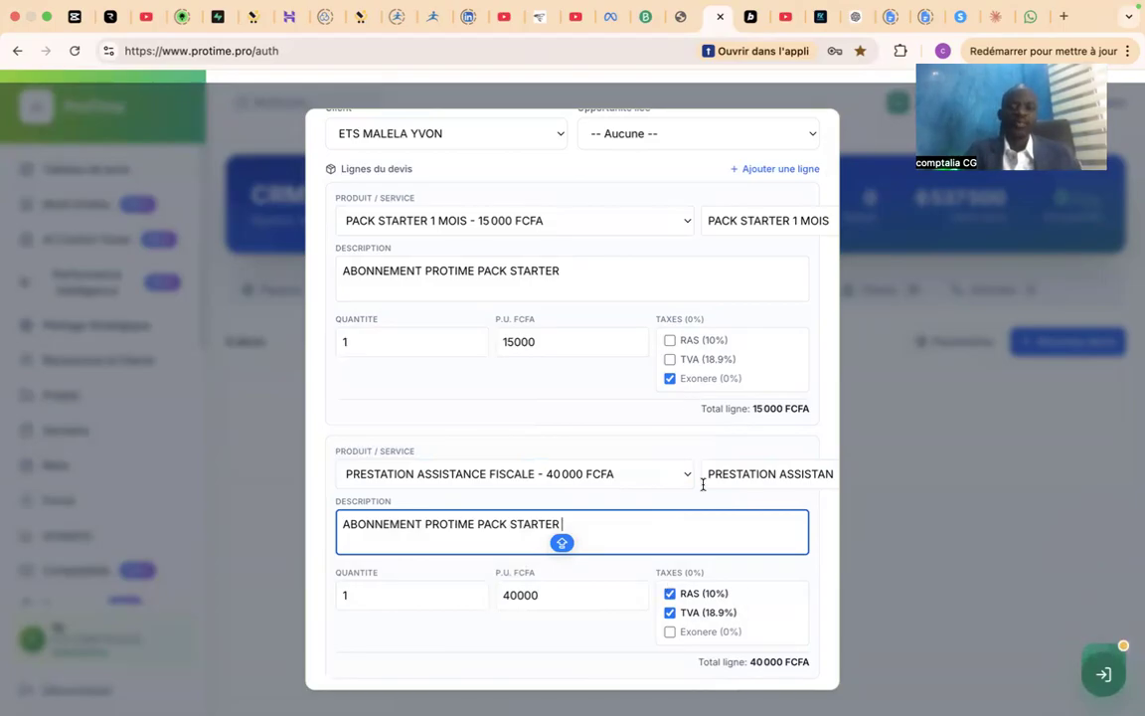
Remove TVA (18.9%) from the second quote line while keeping RAS (10%) applied.
{"action": "left_click", "coordinate": [683, 595]}
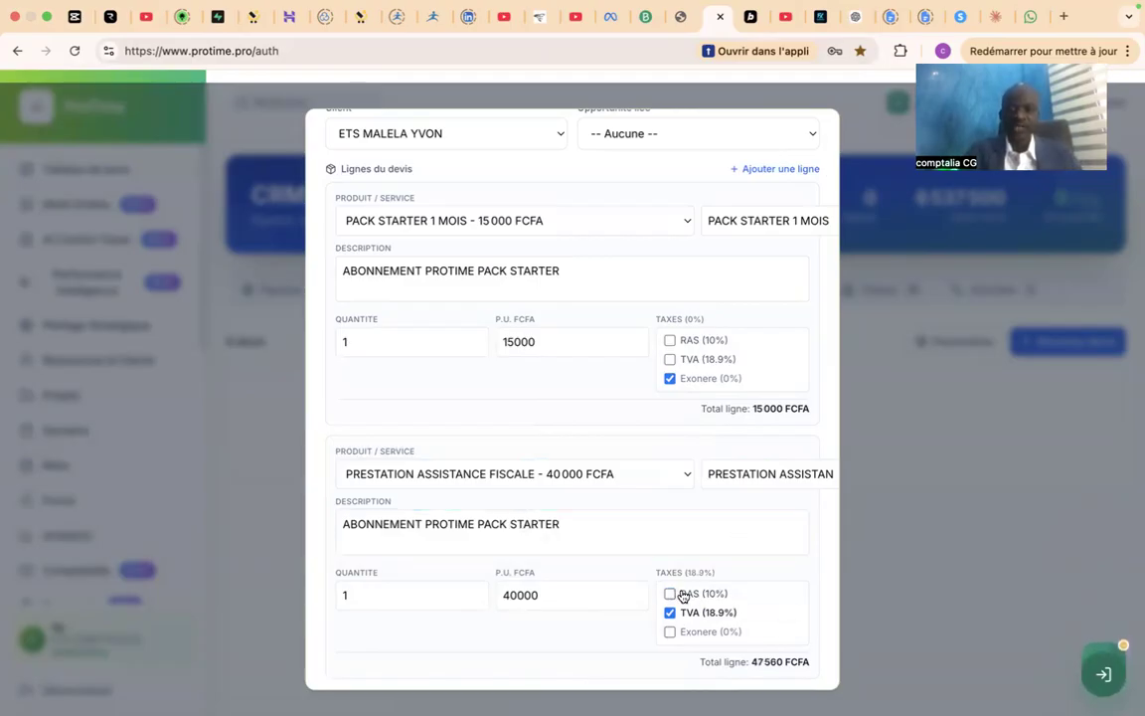
{"action": "left_click", "coordinate": [683, 595]}
{"action": "left_click", "coordinate": [673, 613]}
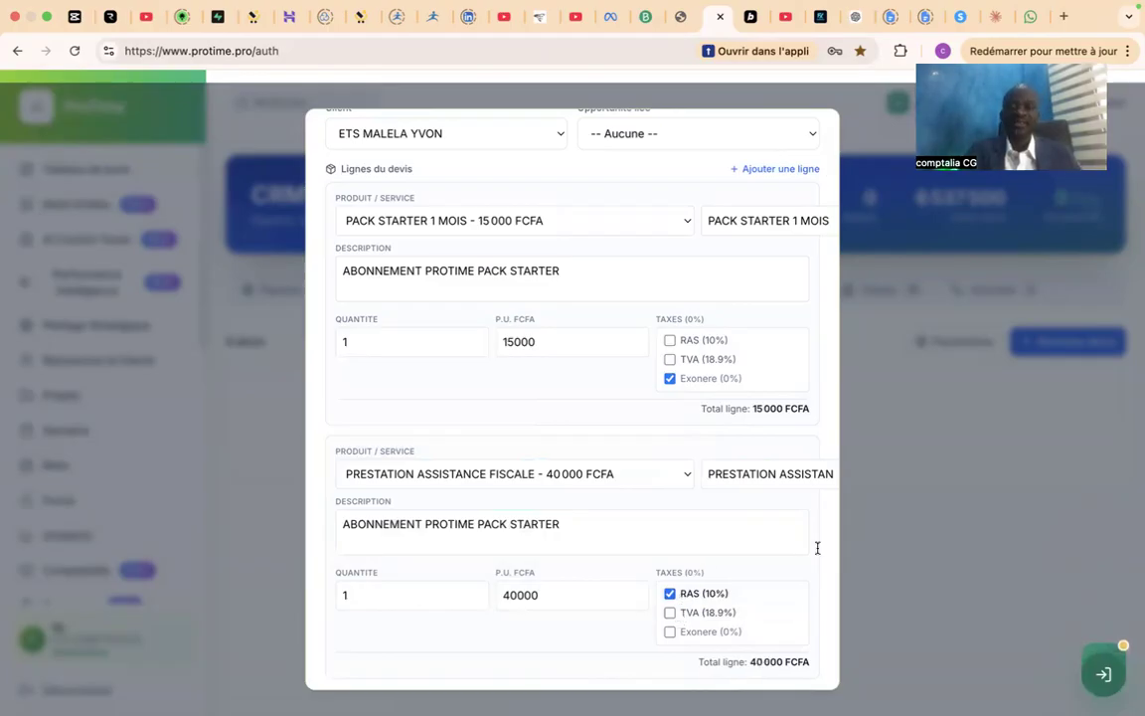
{"action": "scroll", "coordinate": [832, 581], "scroll_direction": "down", "scroll_amount": 5}
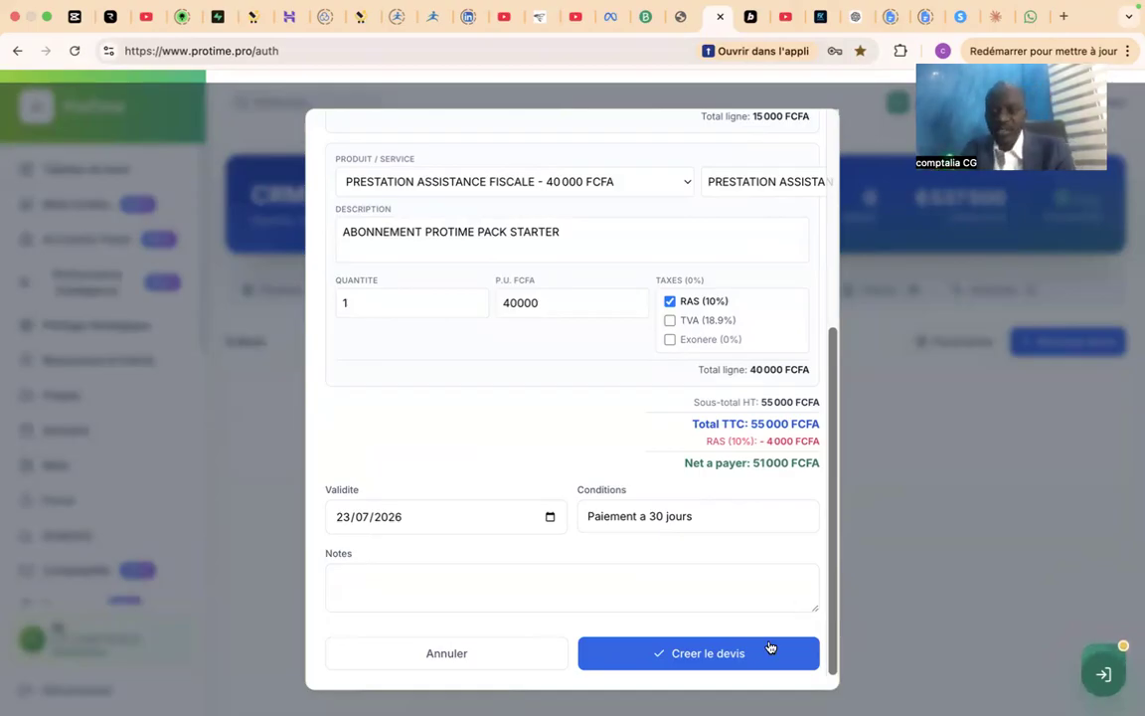
Create the two-line quote and mark it as sent.
{"action": "left_click", "coordinate": [744, 658]}
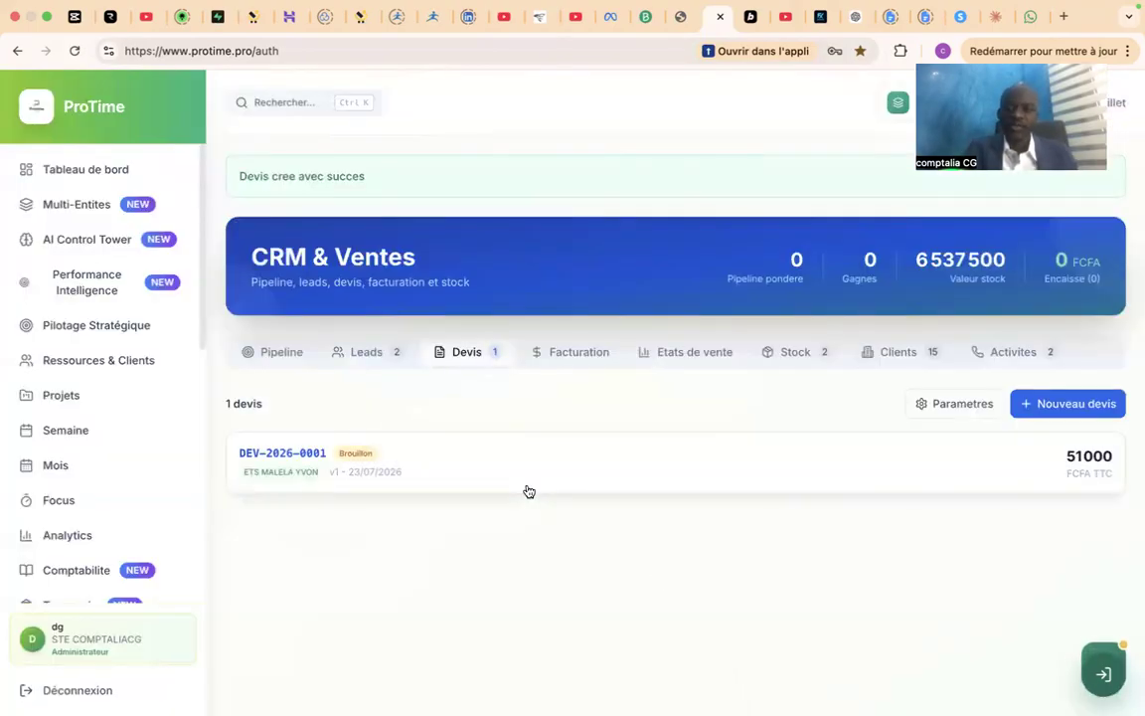
{"action": "left_click", "coordinate": [370, 453]}
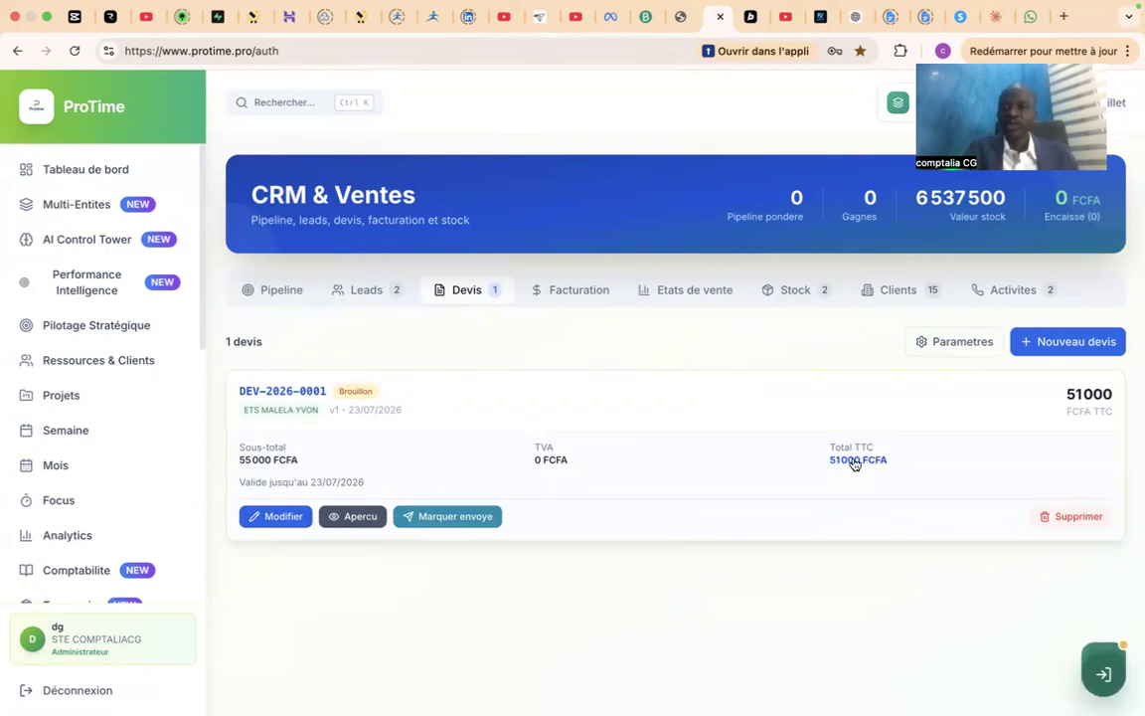
{"action": "left_click", "coordinate": [464, 517]}
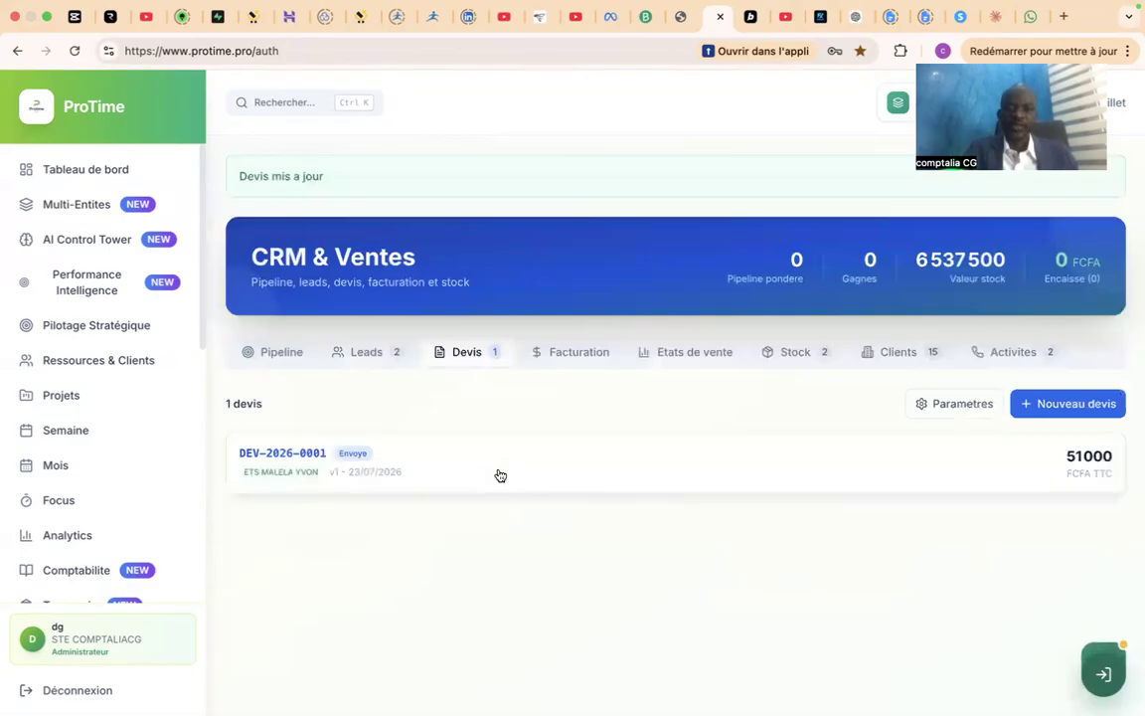
Mark the sent quote as accepted.
{"action": "left_click", "coordinate": [298, 456]}
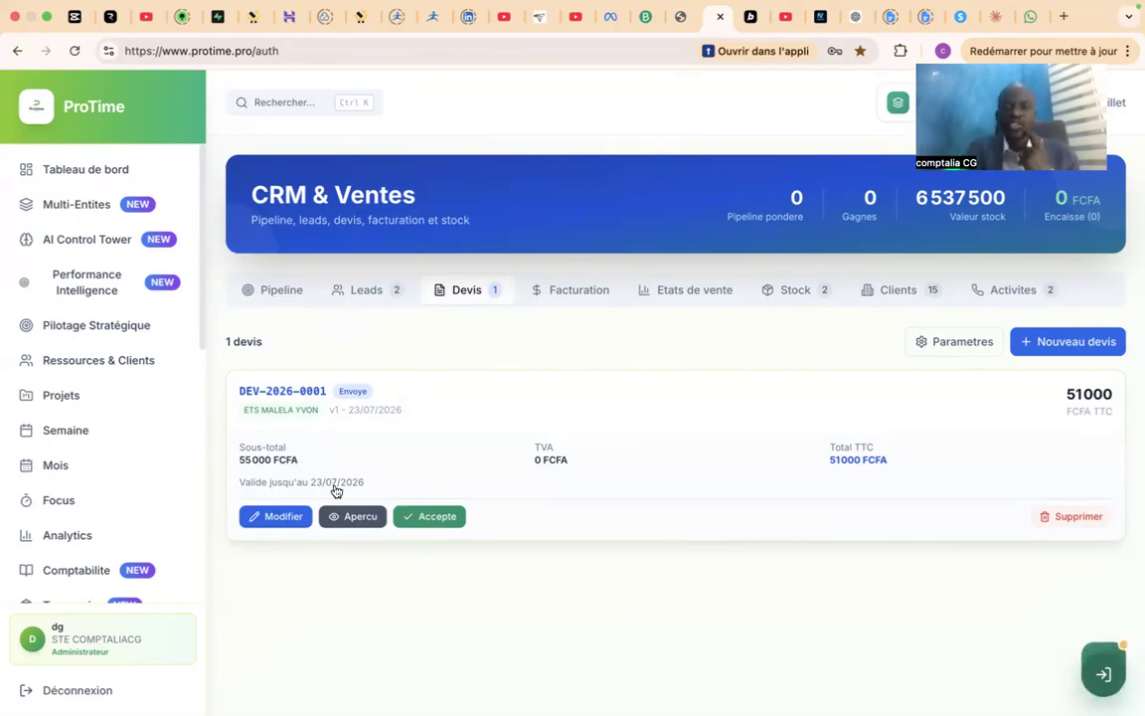
{"action": "left_click", "coordinate": [430, 516]}
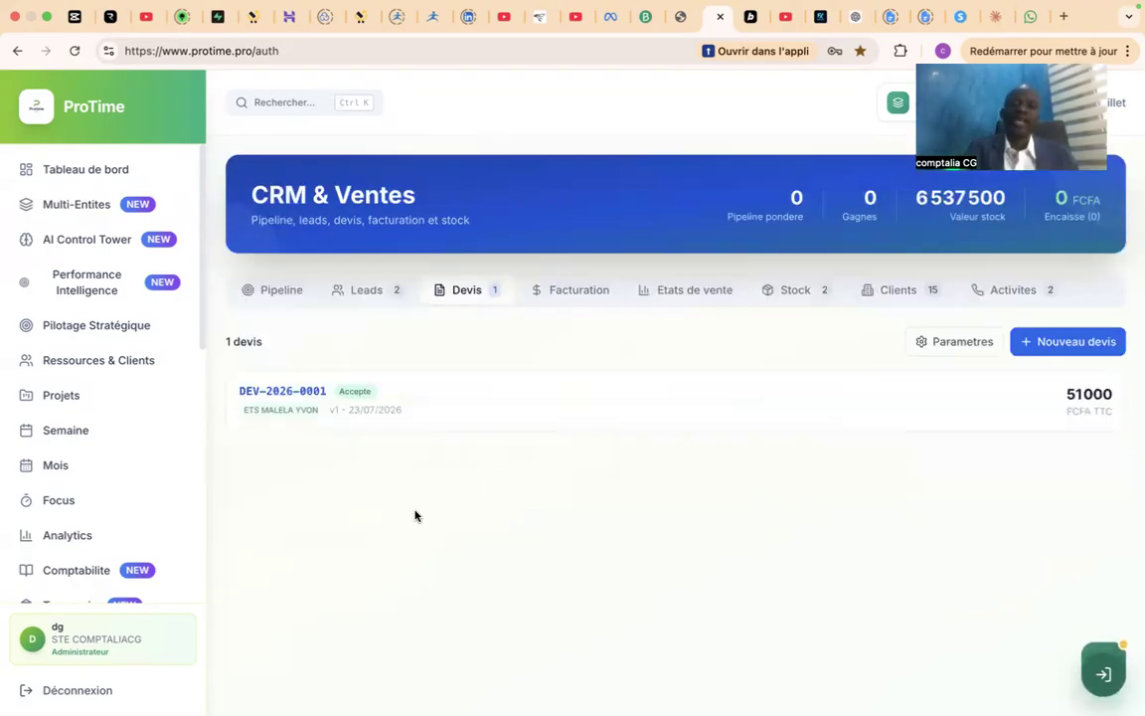
Preview the accepted quote in the Facturation section and convert it into an invoice.
{"action": "left_click", "coordinate": [586, 290]}
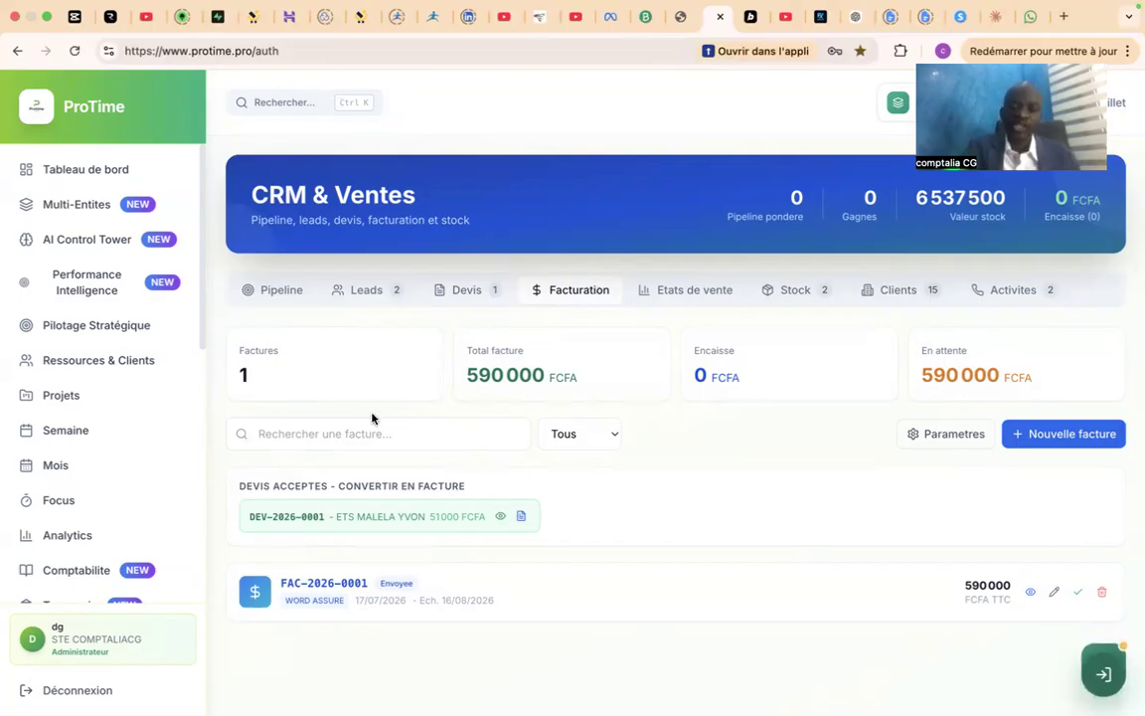
{"action": "left_click", "coordinate": [499, 516]}
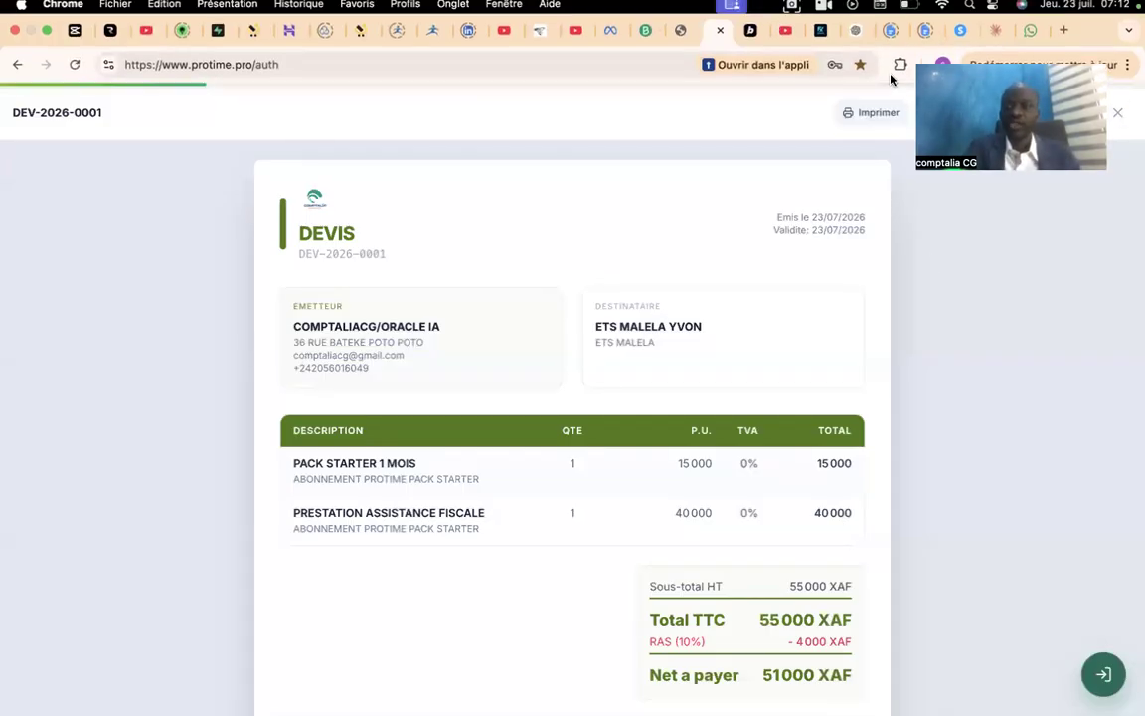
{"action": "left_click", "coordinate": [1116, 113]}
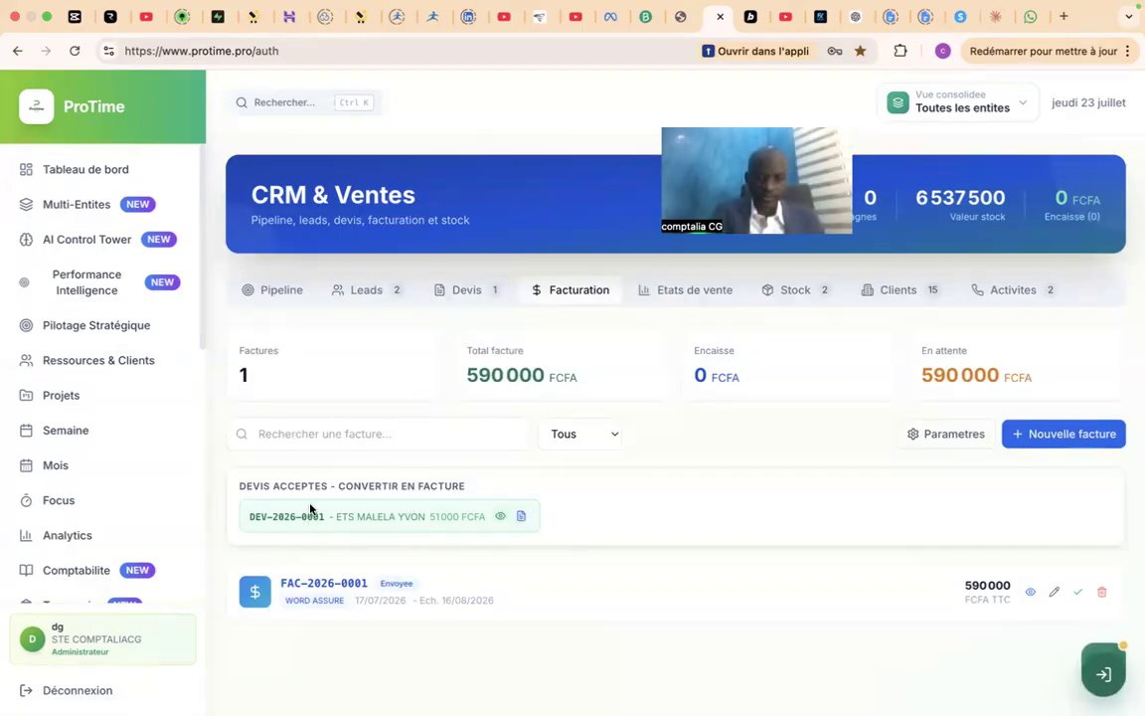
{"action": "left_click", "coordinate": [522, 519]}
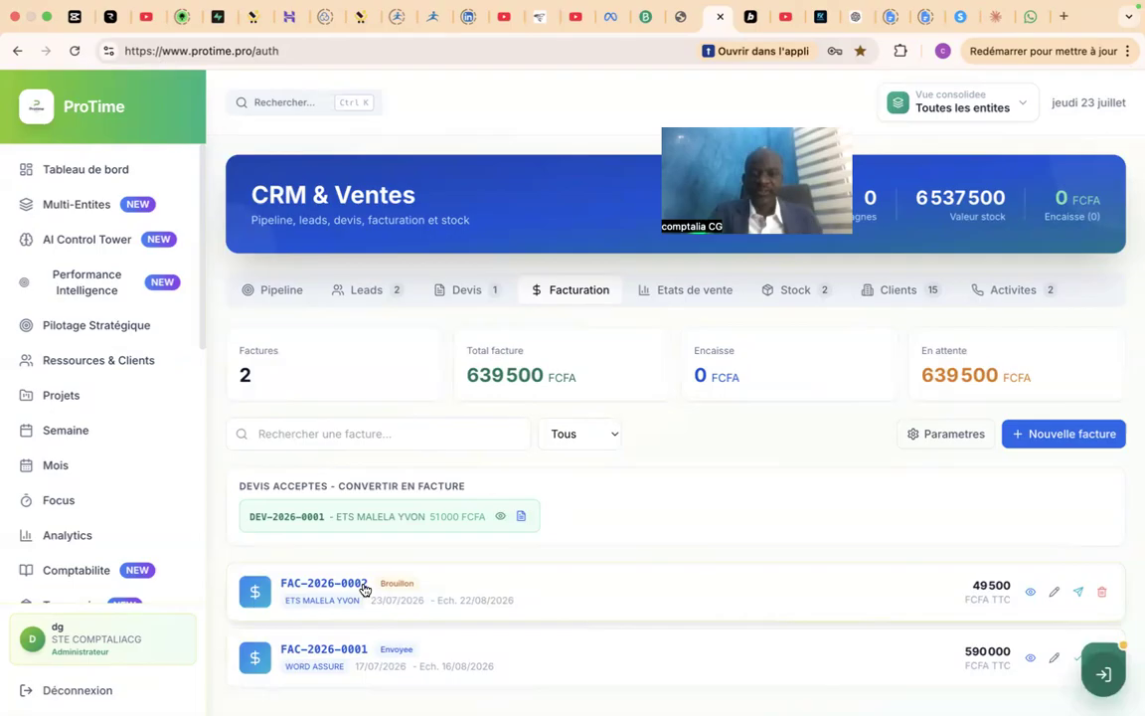
Review the new draft invoice's lines, totals, conditions and signature, and mark the invoice as sent.
{"action": "left_click", "coordinate": [1029, 594]}
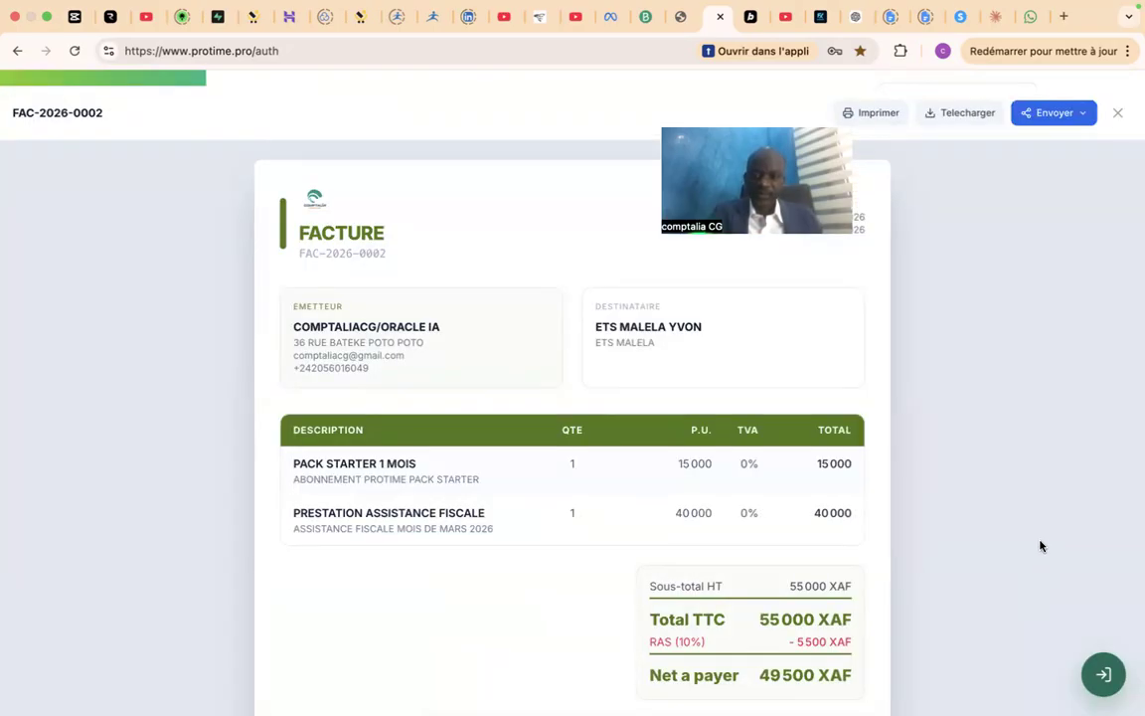
{"action": "scroll", "coordinate": [1041, 546], "scroll_direction": "down", "scroll_amount": 4}
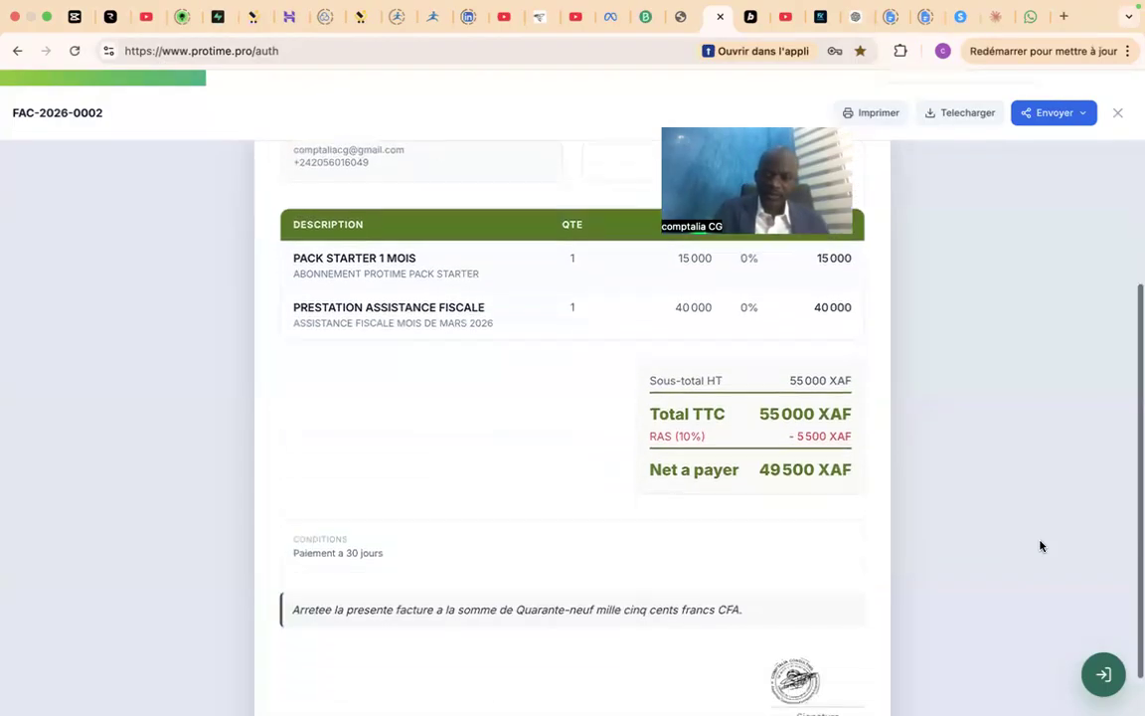
{"action": "scroll", "coordinate": [1041, 546], "scroll_direction": "down", "scroll_amount": 1}
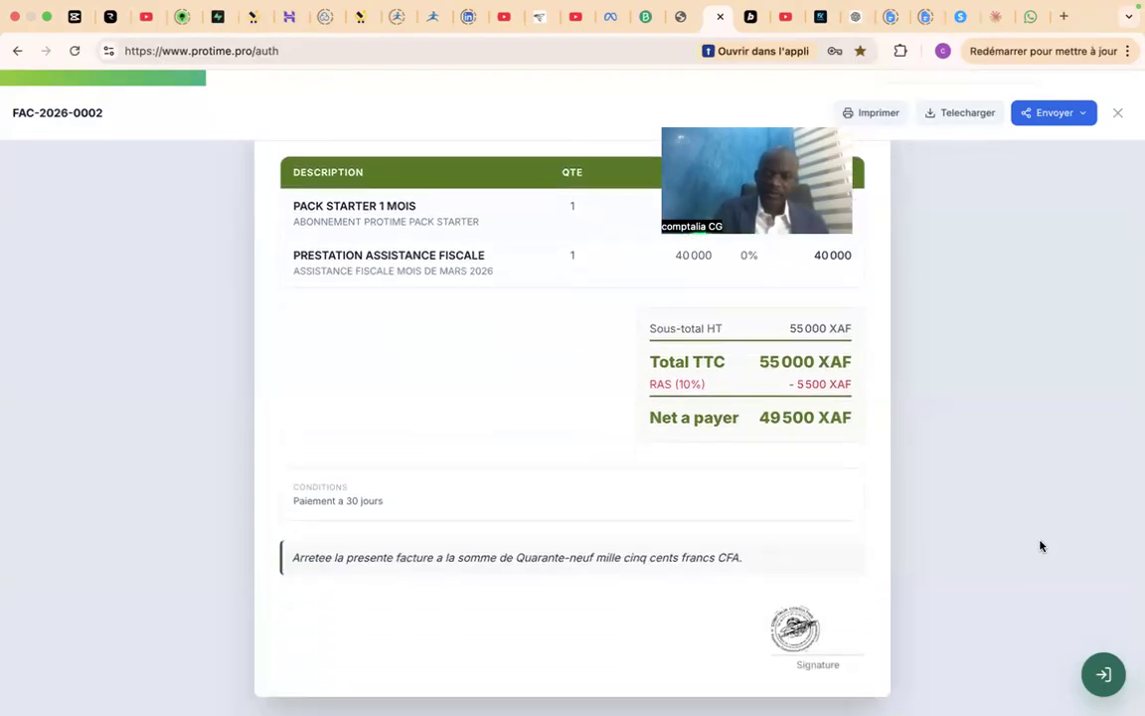
{"action": "scroll", "coordinate": [1041, 545], "scroll_direction": "up", "scroll_amount": 4}
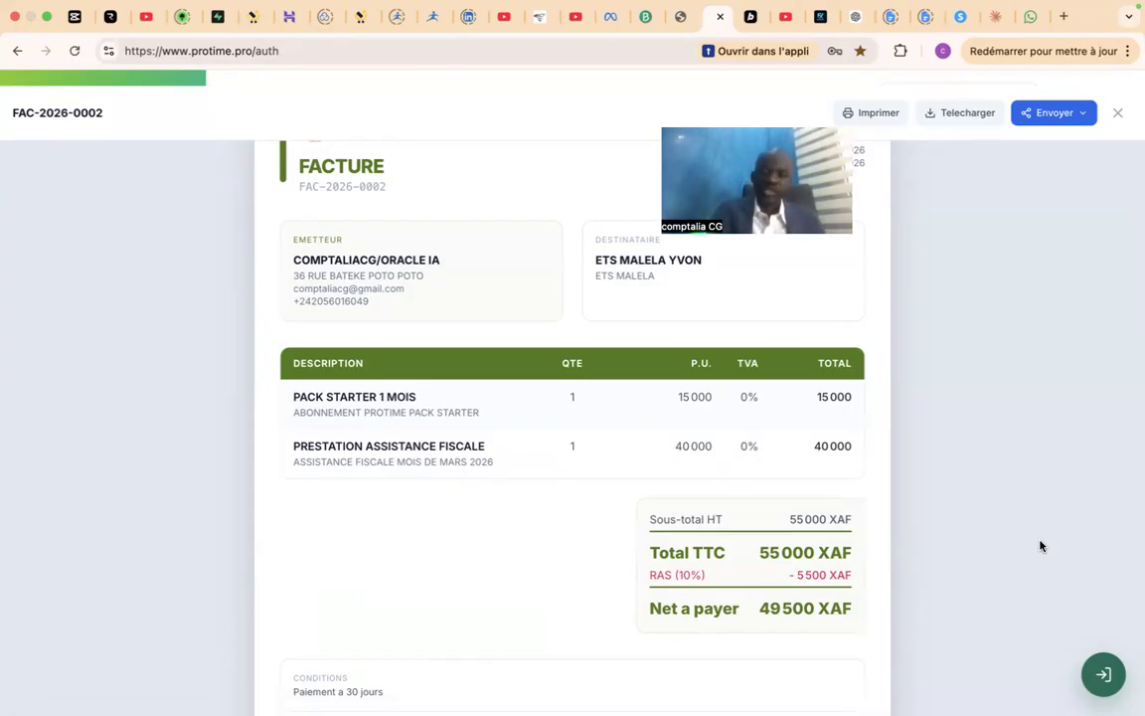
{"action": "scroll", "coordinate": [1039, 546], "scroll_direction": "up", "scroll_amount": 3}
{"action": "scroll", "coordinate": [1040, 546], "scroll_direction": "down", "scroll_amount": 5}
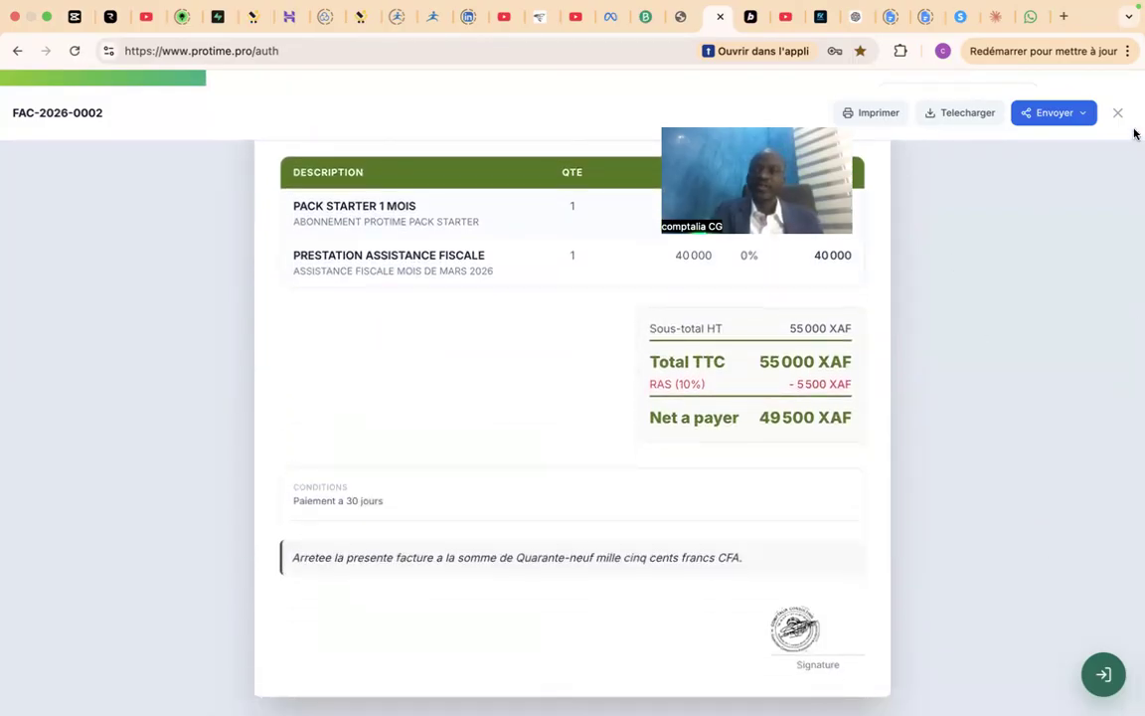
{"action": "left_click", "coordinate": [1118, 115]}
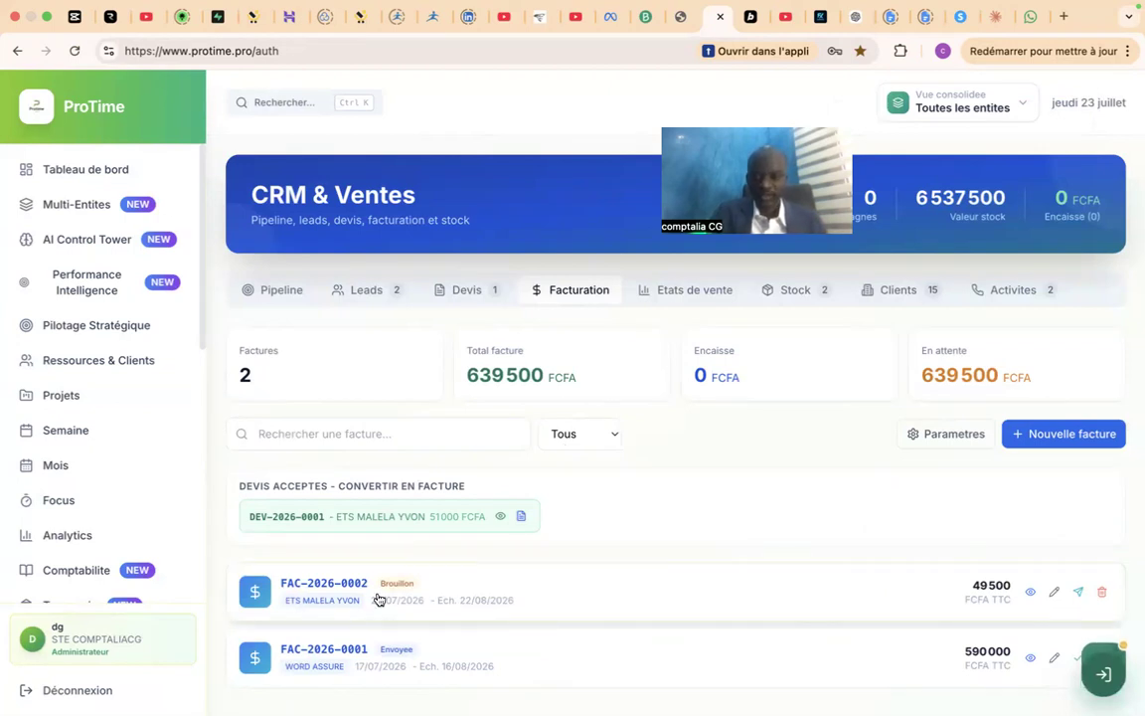
{"action": "left_click", "coordinate": [1080, 594]}
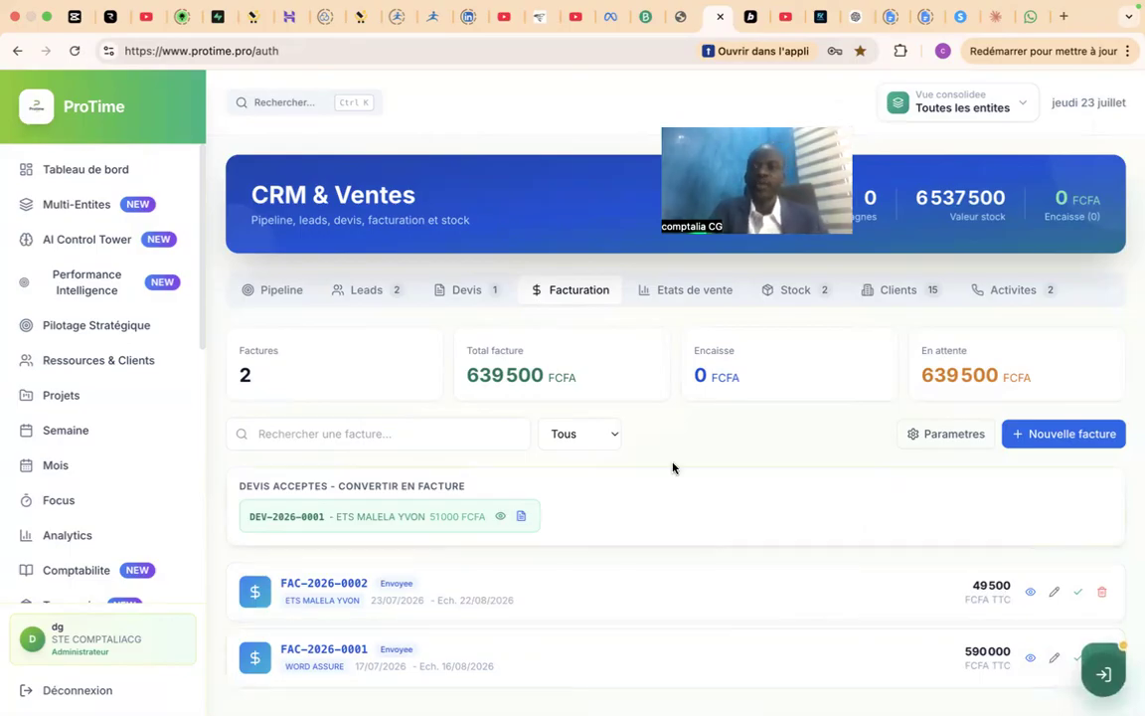
Review the sales statements: summary, client receivables, paid invoices, unpaid invoices and the detailed aged balance.
{"action": "left_click", "coordinate": [683, 286]}
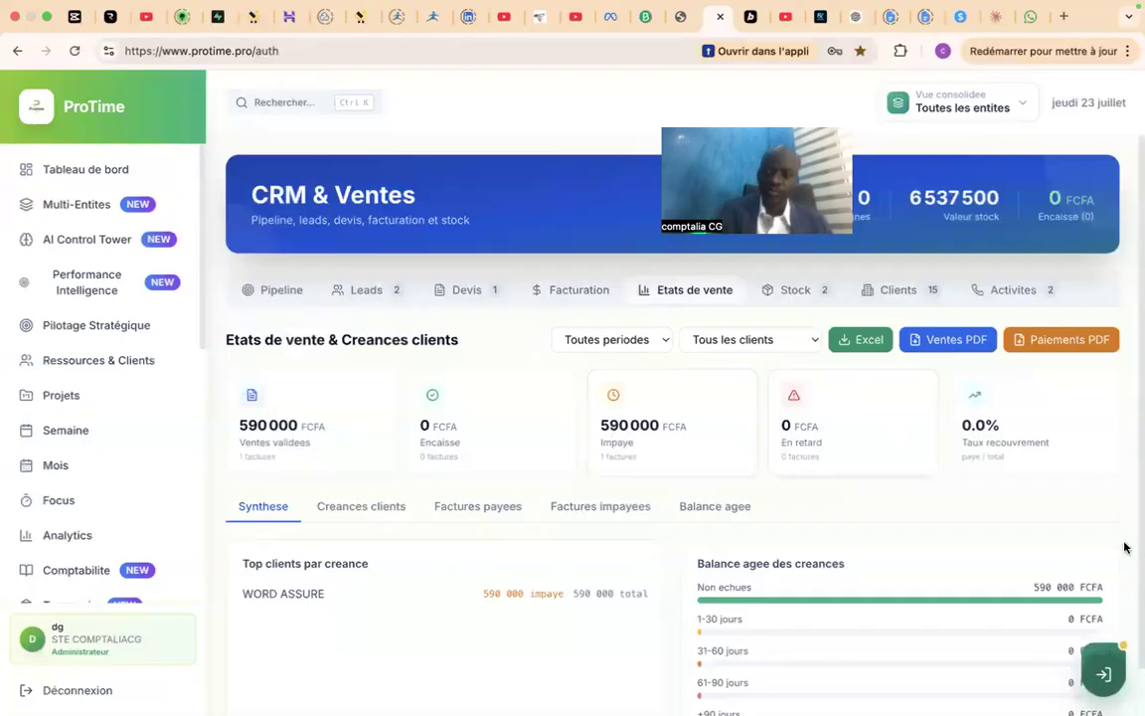
{"action": "scroll", "coordinate": [1124, 547], "scroll_direction": "down", "scroll_amount": 1}
{"action": "scroll", "coordinate": [1124, 547], "scroll_direction": "up", "scroll_amount": 1}
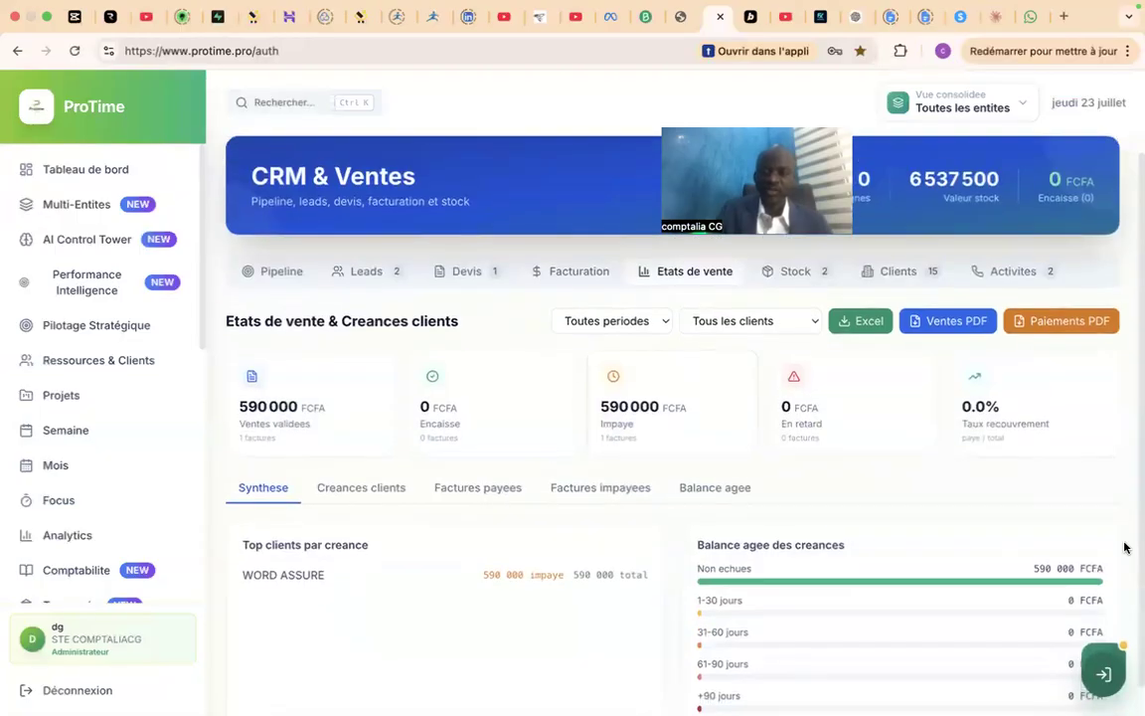
{"action": "left_click", "coordinate": [384, 500]}
{"action": "left_click", "coordinate": [467, 504]}
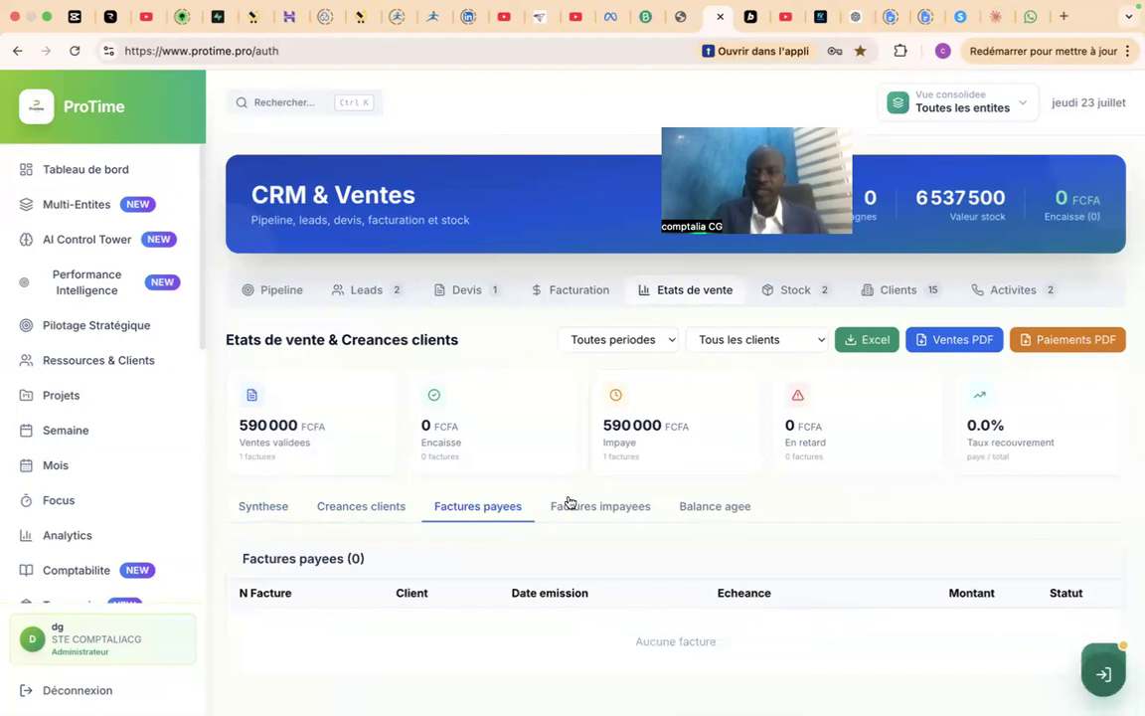
{"action": "left_click", "coordinate": [599, 508]}
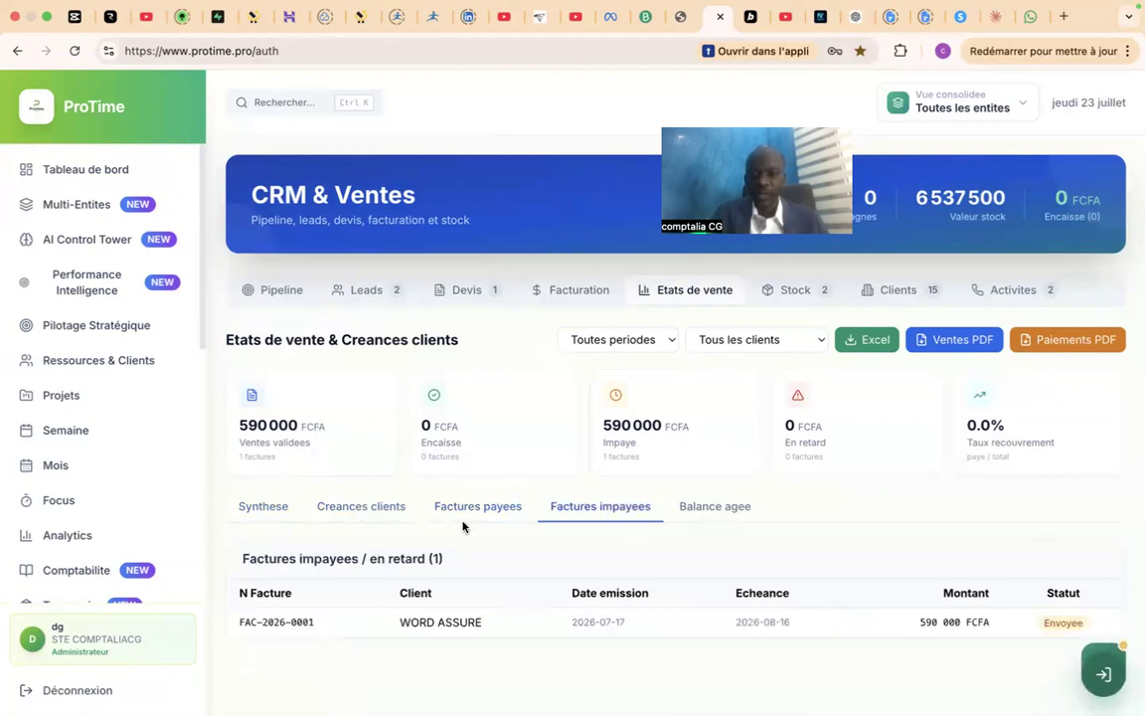
{"action": "left_click", "coordinate": [465, 524]}
{"action": "left_click", "coordinate": [613, 510]}
{"action": "left_click", "coordinate": [749, 504]}
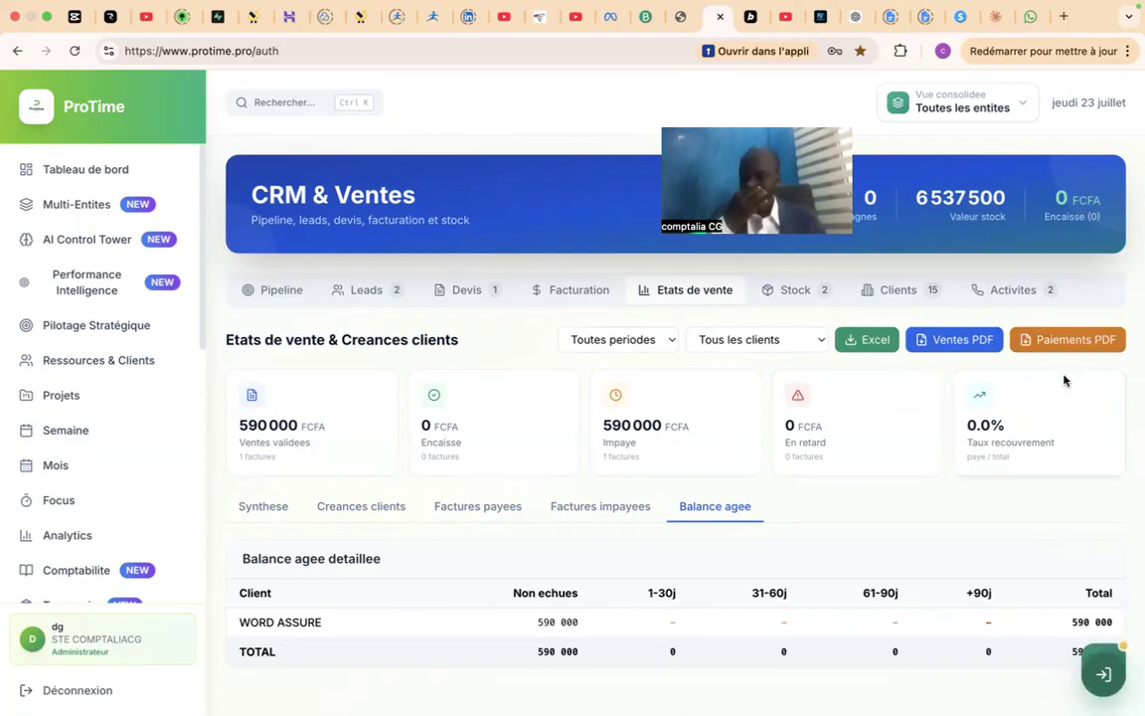
Examine the Ajouter au stock form and its stockable product choices, and close it without adding anything.
{"action": "left_click", "coordinate": [801, 294]}
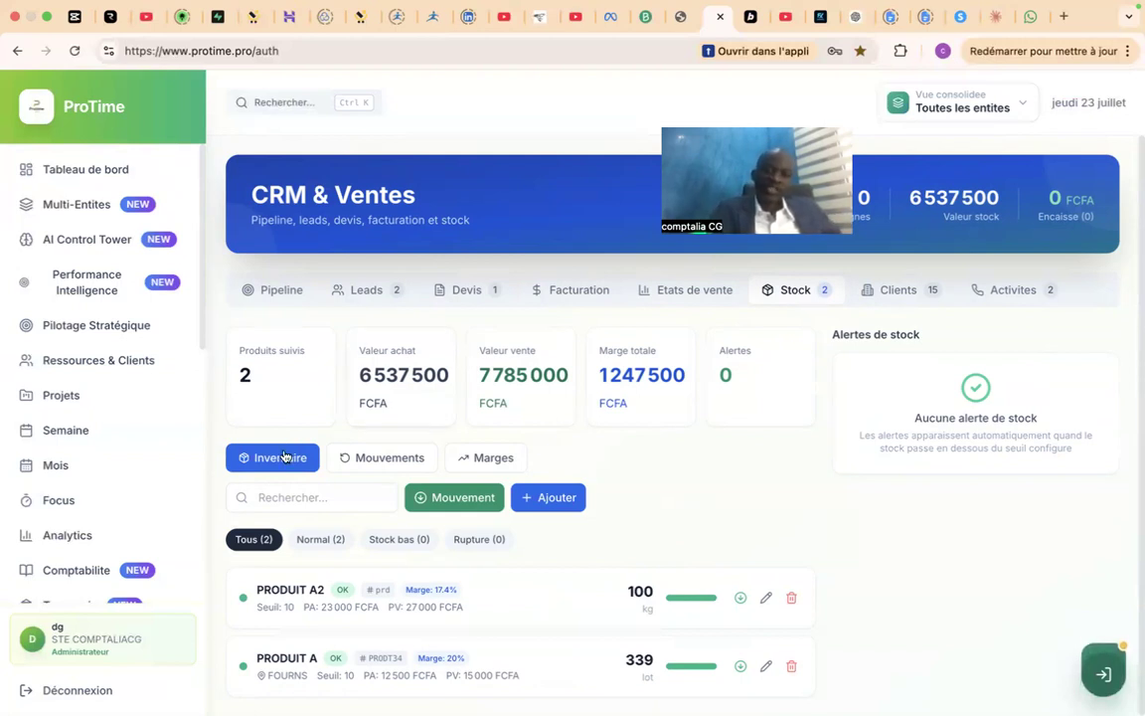
{"action": "left_click", "coordinate": [553, 503]}
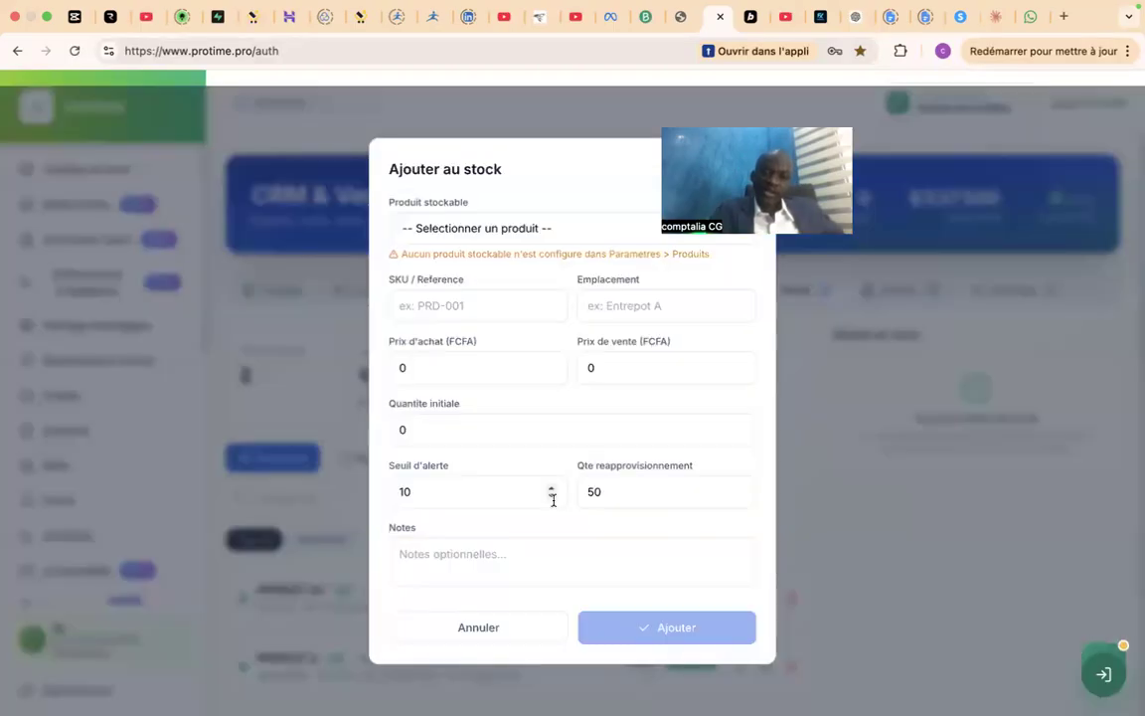
{"action": "left_click", "coordinate": [527, 239]}
{"action": "left_click", "coordinate": [526, 232]}
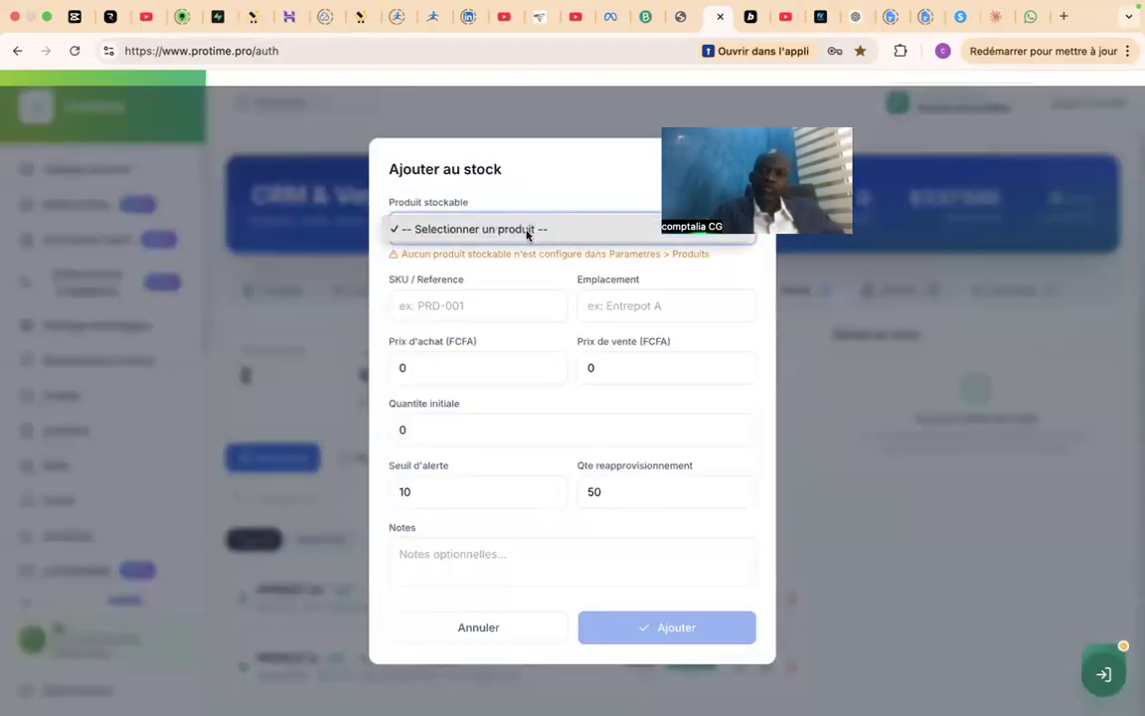
{"action": "left_click", "coordinate": [528, 231]}
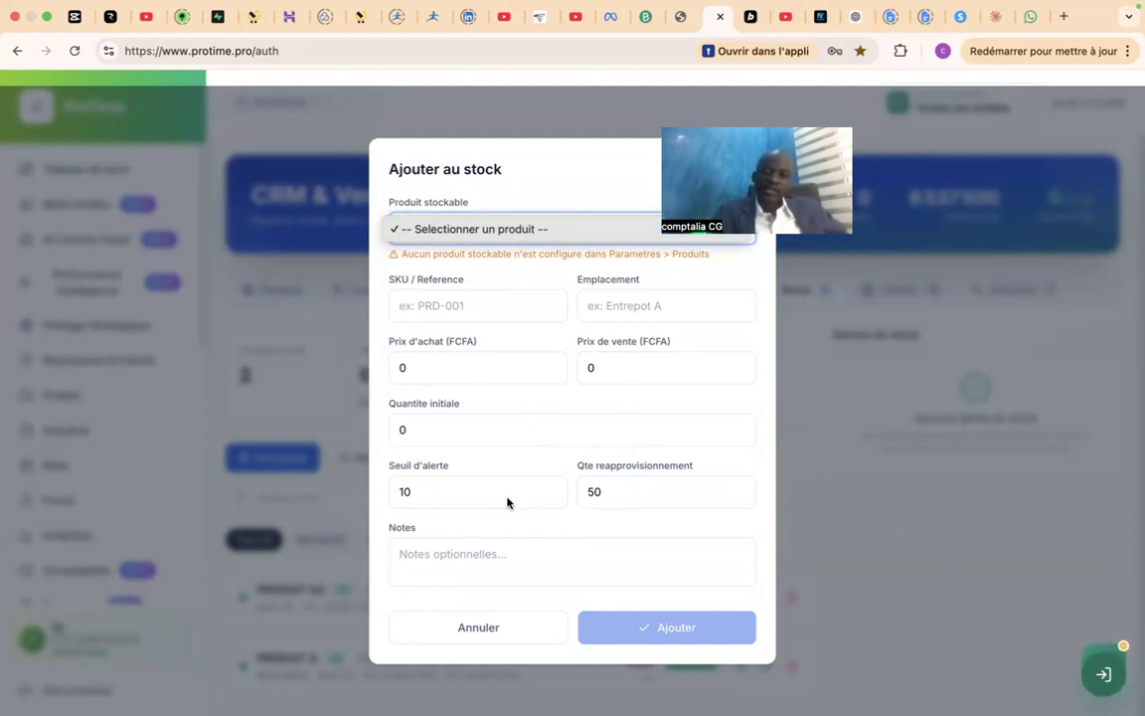
{"action": "left_click", "coordinate": [493, 628]}
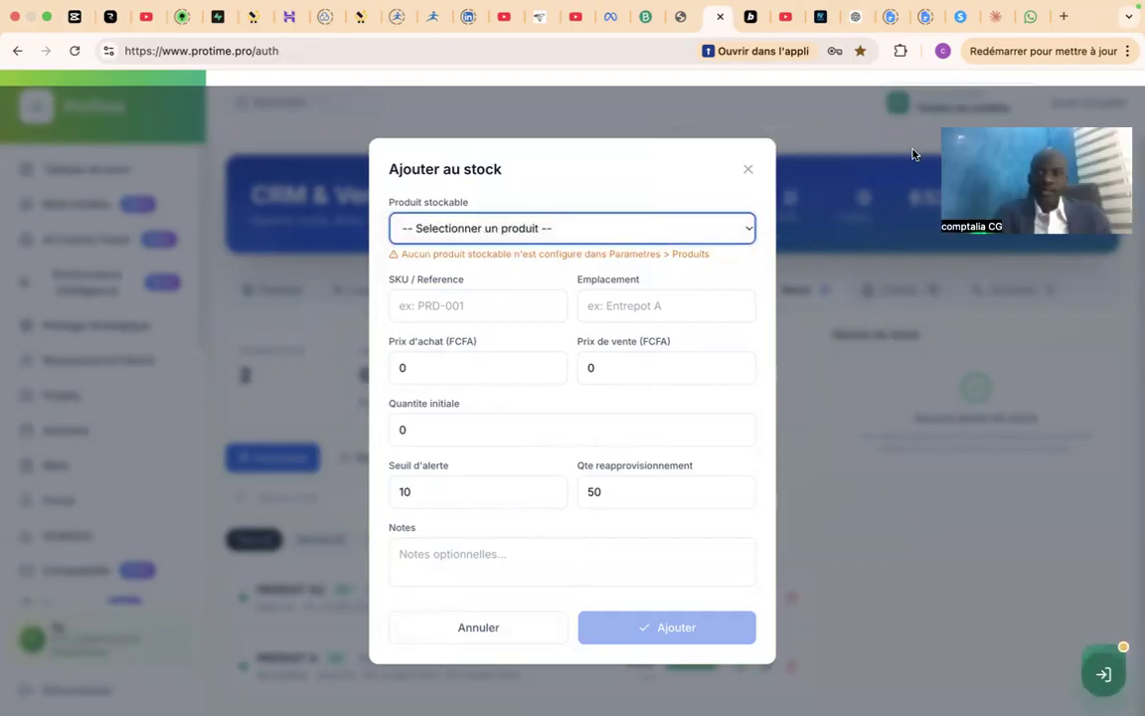
{"action": "left_click", "coordinate": [748, 169]}
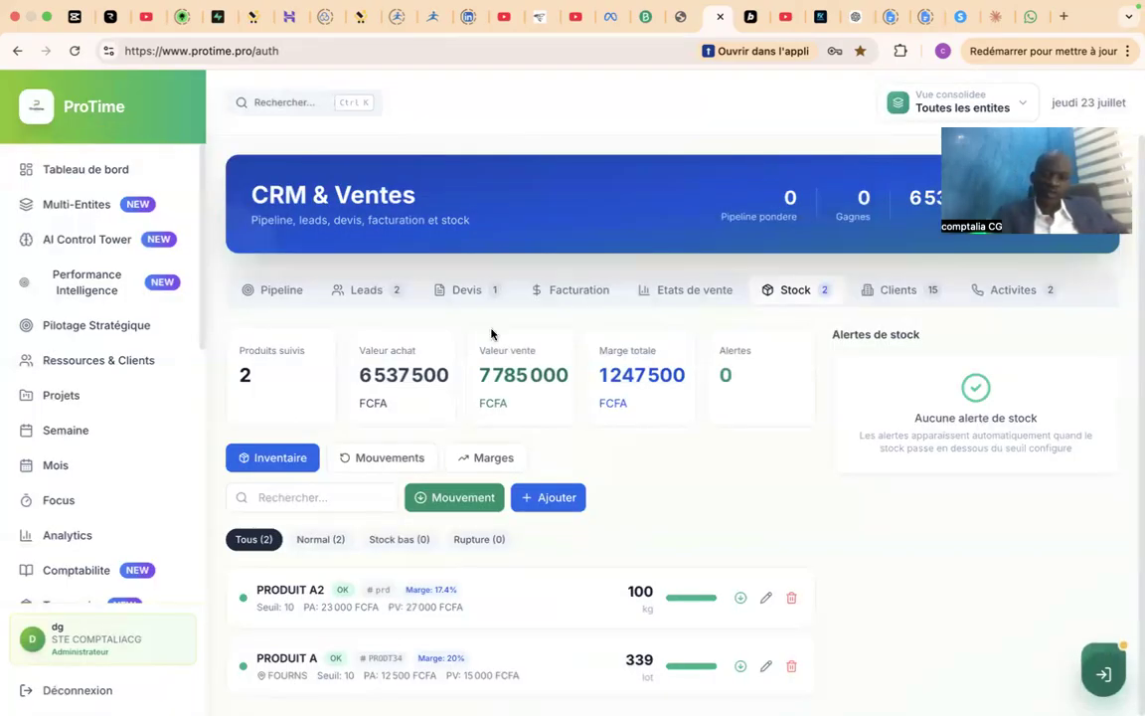
Look over the Clients and Activites sections and return to the stock inventory.
{"action": "left_click", "coordinate": [887, 289]}
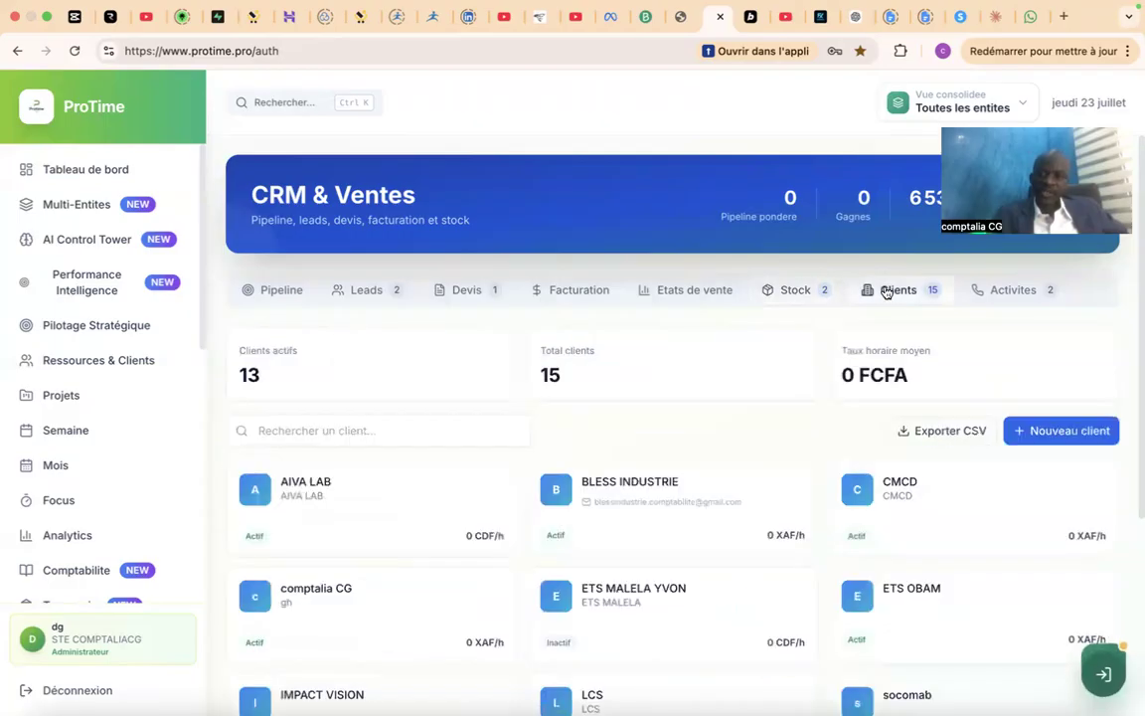
{"action": "left_click", "coordinate": [1030, 287]}
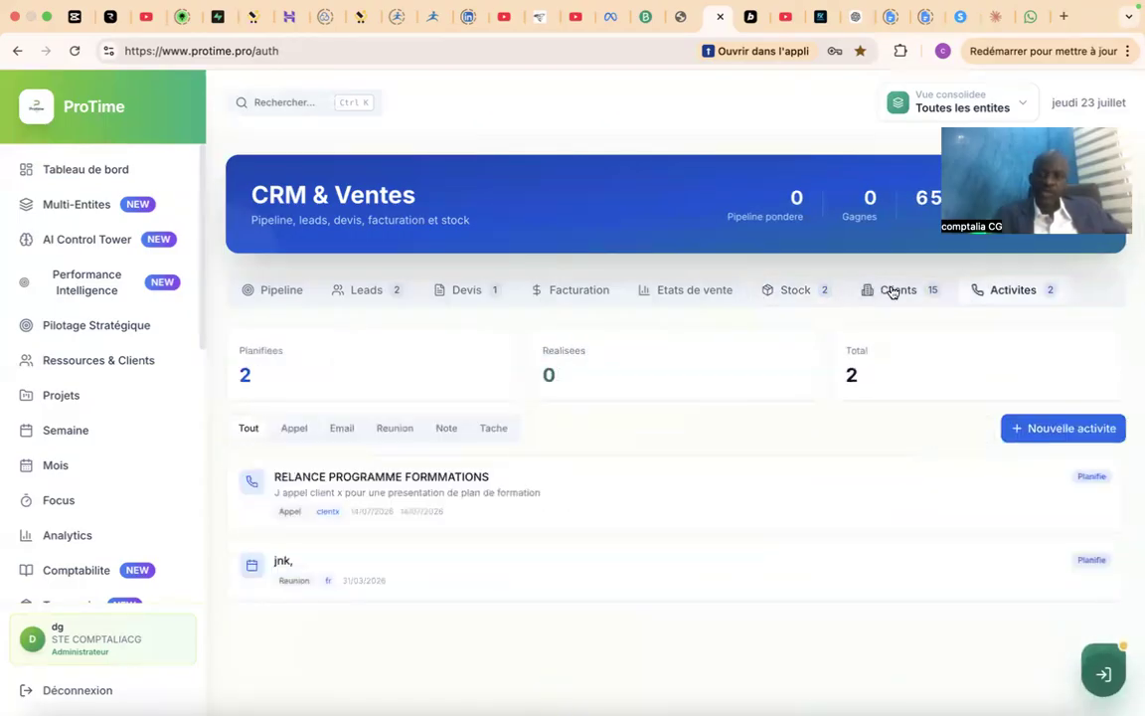
{"action": "left_click", "coordinate": [894, 290]}
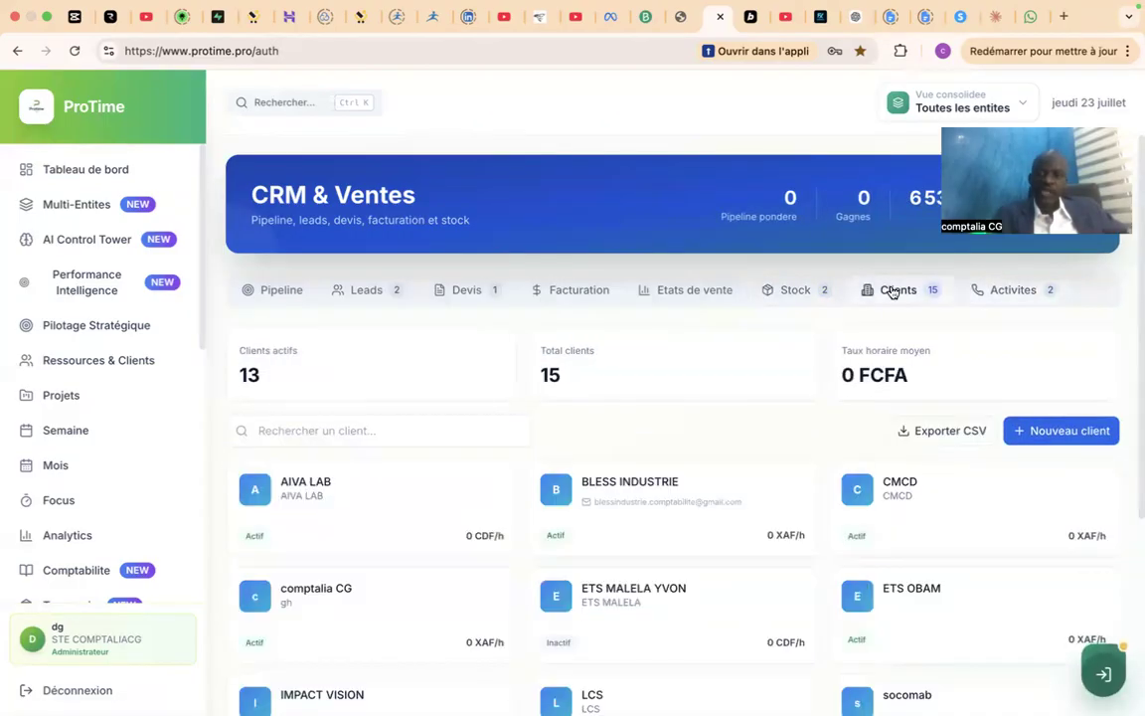
{"action": "left_click", "coordinate": [787, 289]}
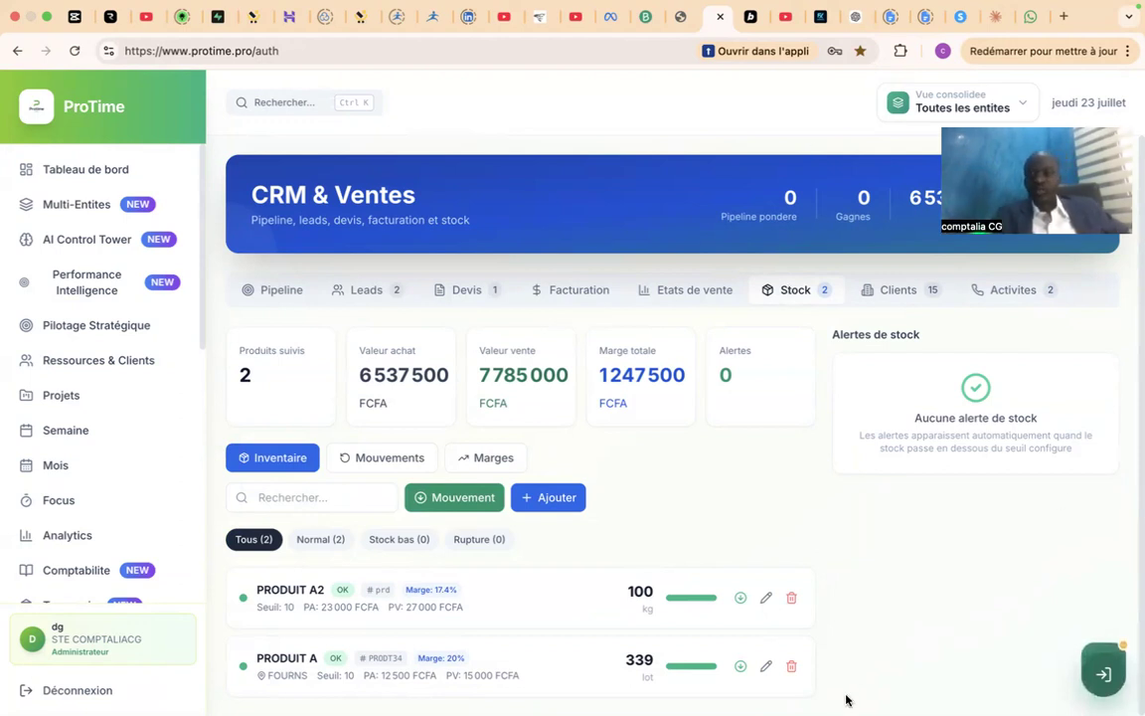
{"action": "mouse_move", "coordinate": [775, 707]}
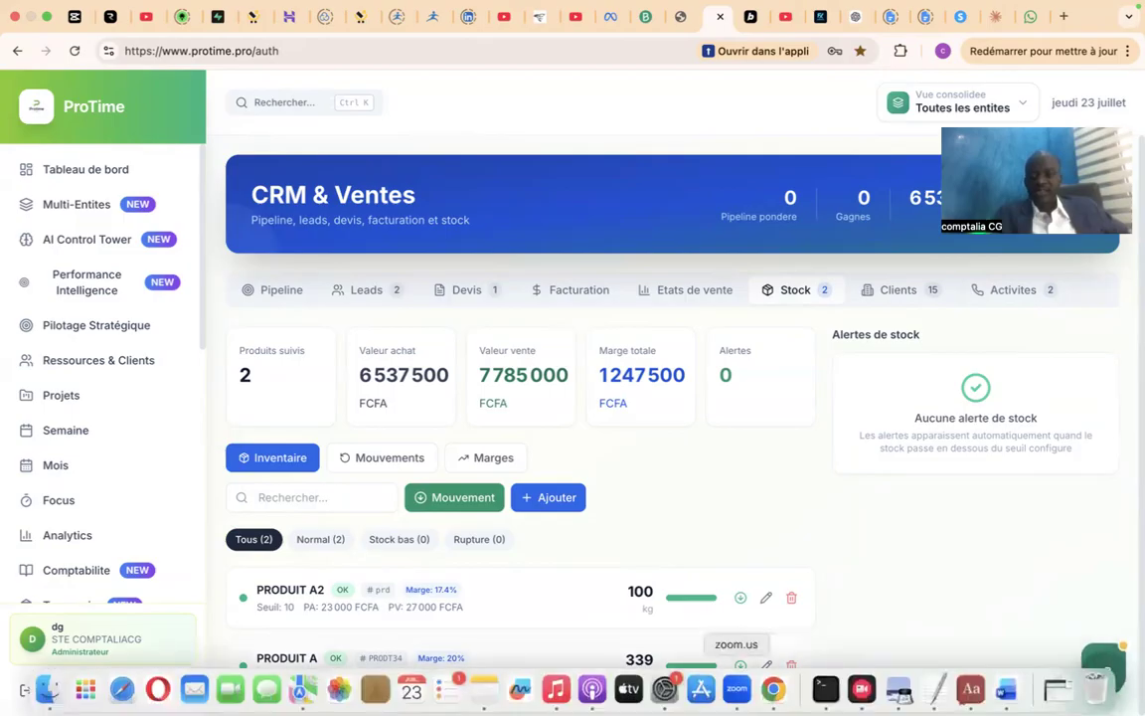